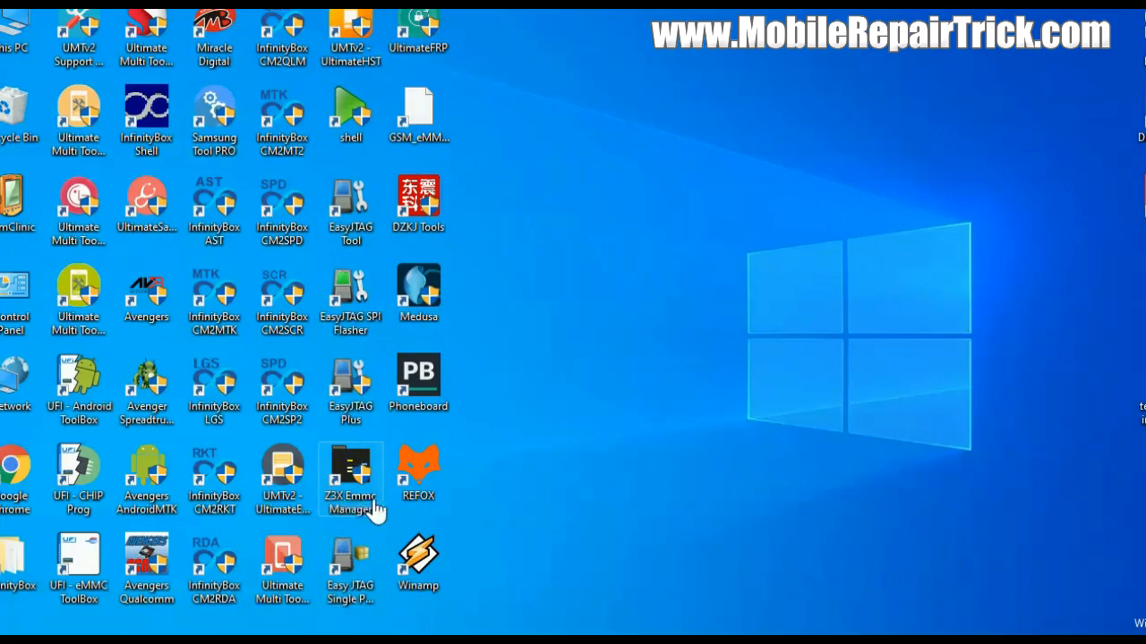
- Launch eMMC_tool Suite and check the connected eMMC at 2.8 V through the EasyJtag2/E-Socket interface
left_click(346, 600)
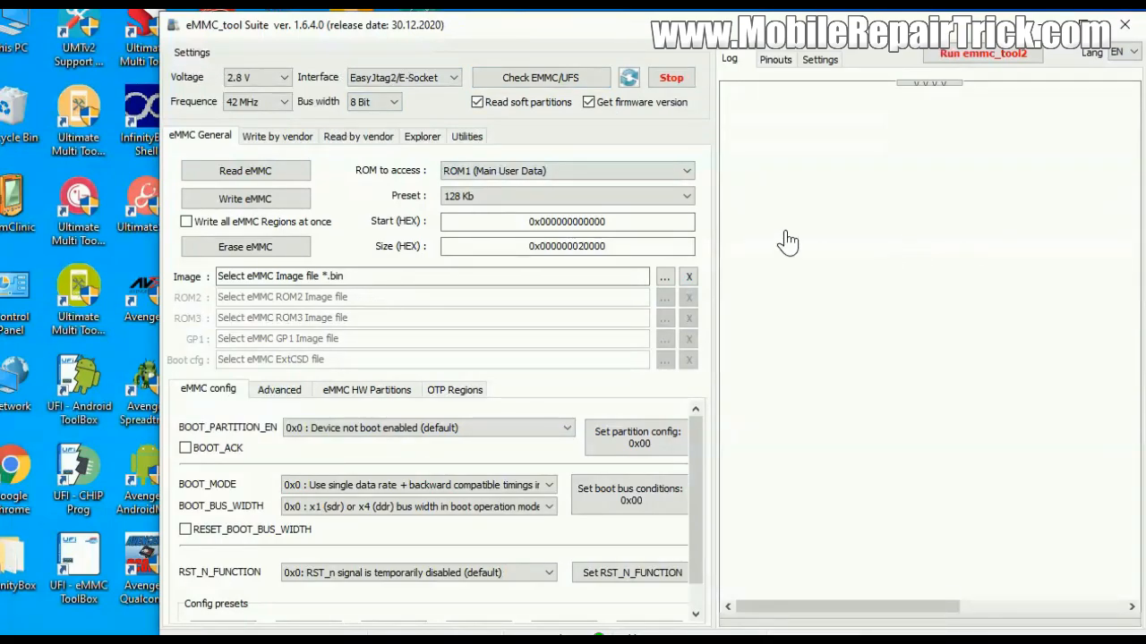
left_click(280, 81)
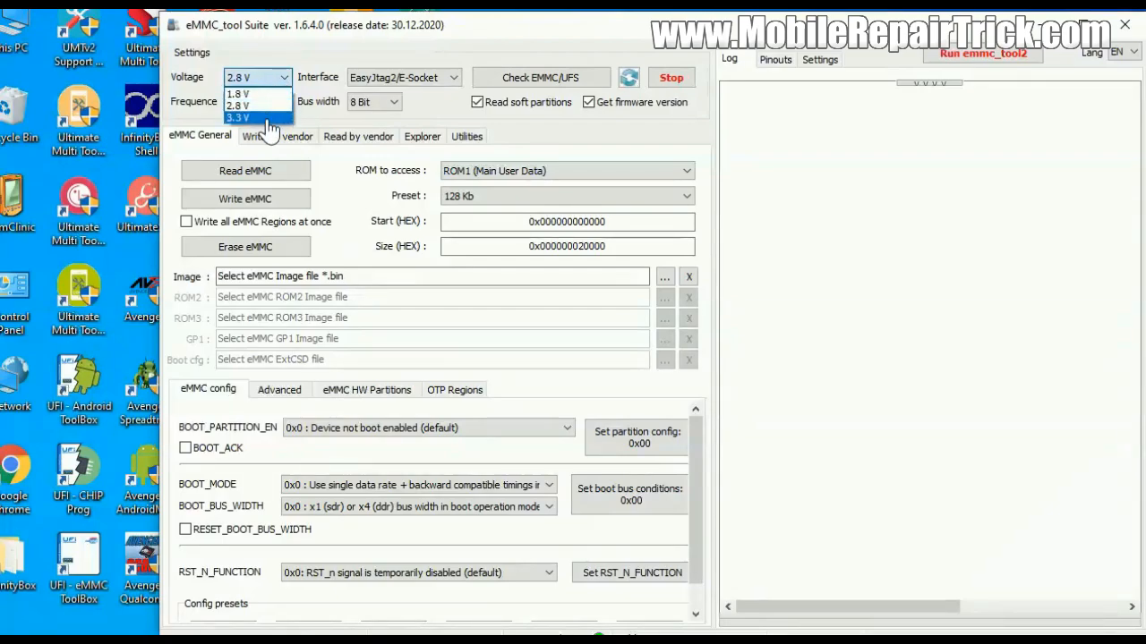
left_click(317, 46)
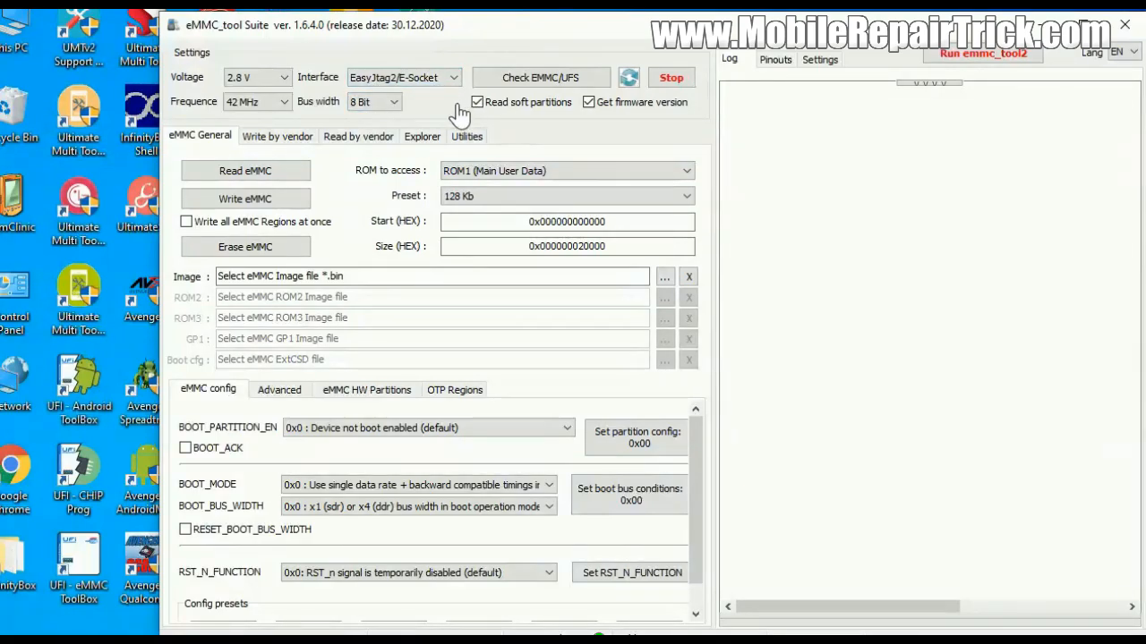
left_click(423, 79)
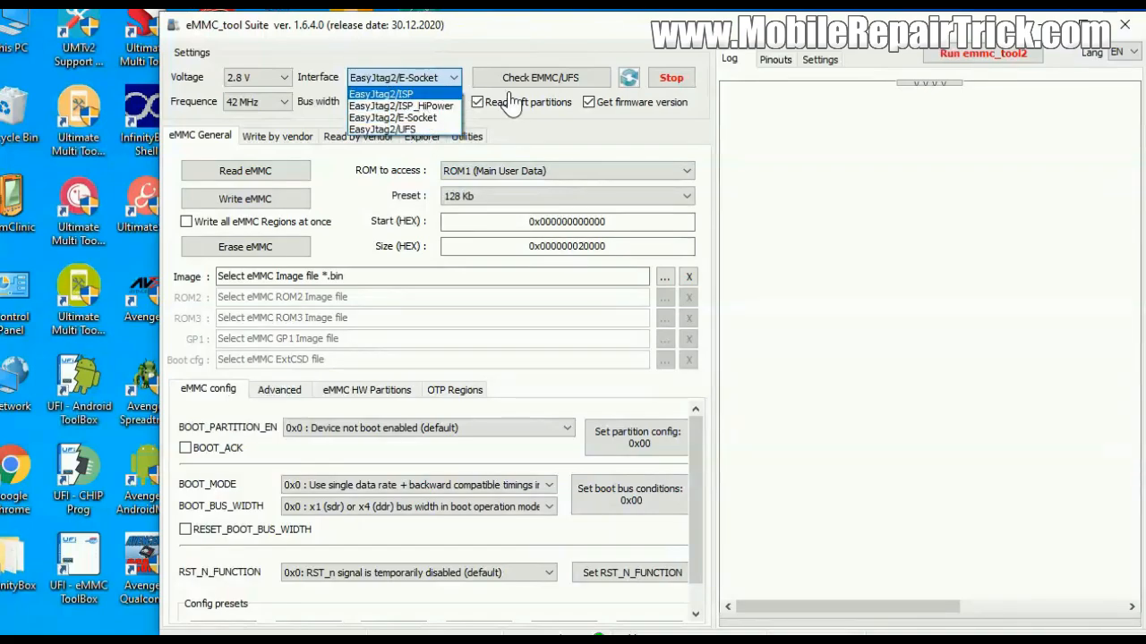
left_click(527, 143)
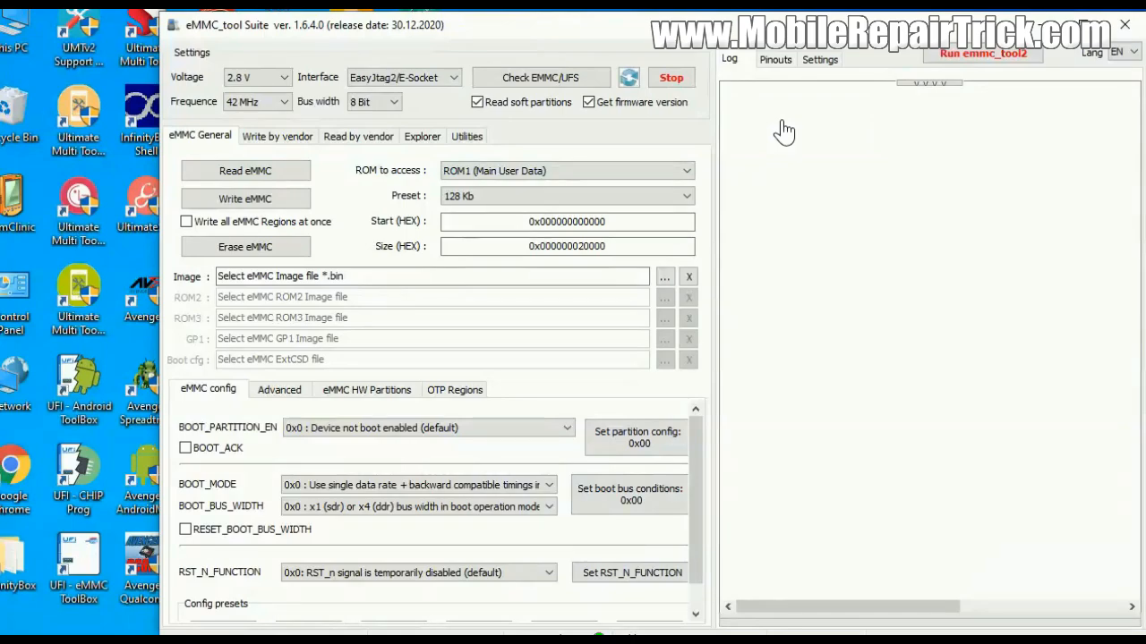
left_click(521, 82)
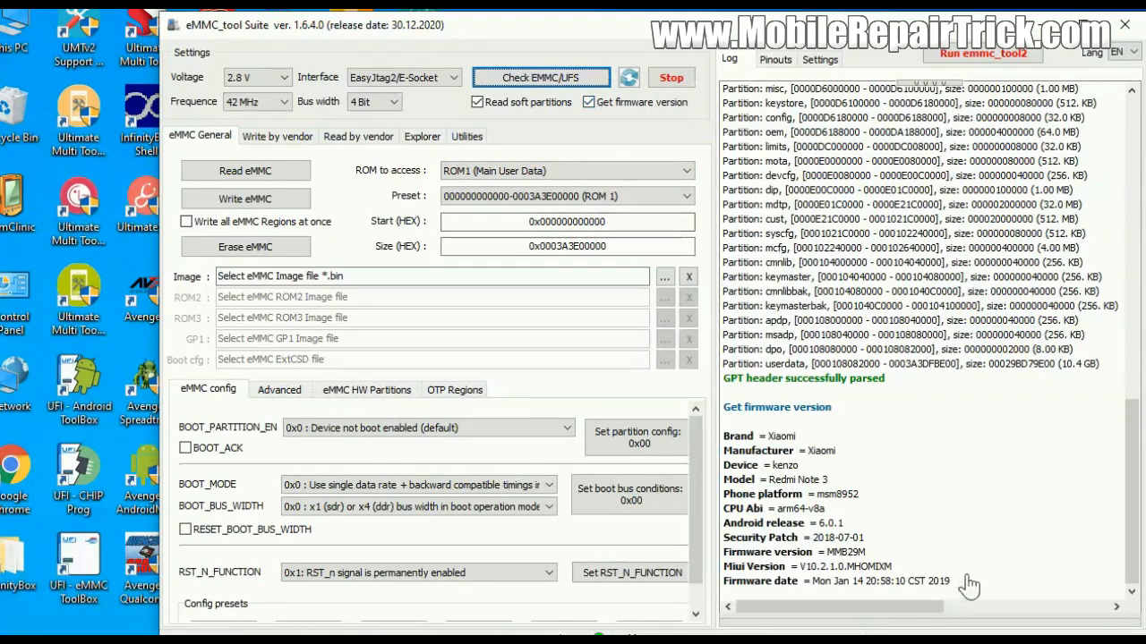
- Examine the phone's firmware details and the scanned soft partition list in the log
left_click_drag(969, 586, 775, 461)
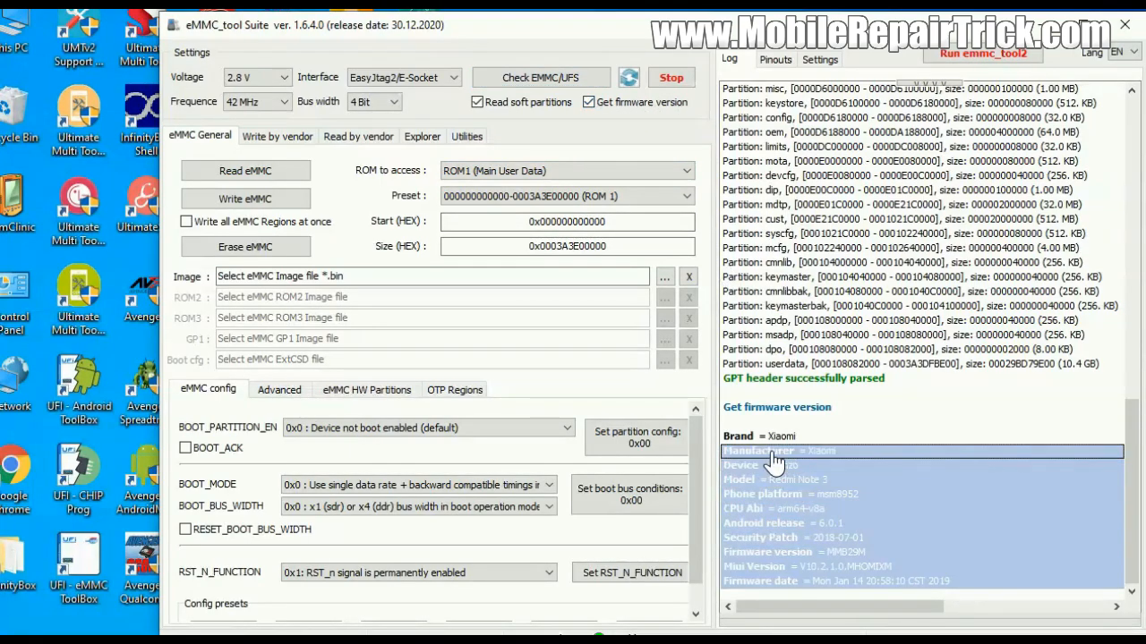
left_click(952, 413)
scroll(953, 414, "up", 1)
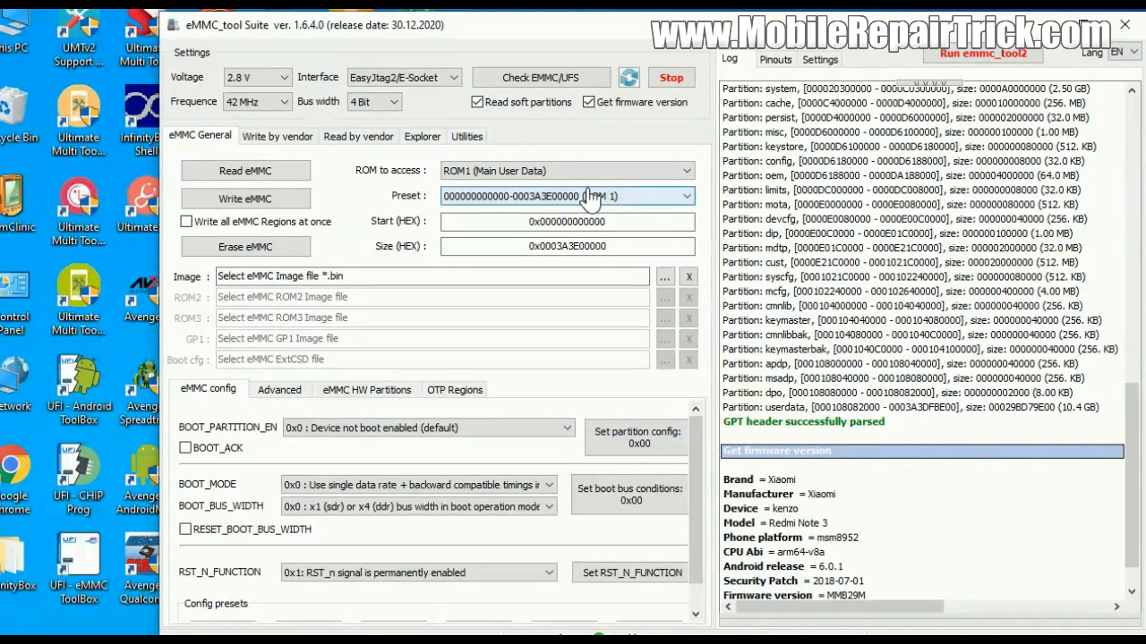
scroll(929, 488, "up", 3)
left_click_drag(923, 553, 778, 94)
scroll(840, 255, "up", 1)
scroll(842, 257, "up", 10)
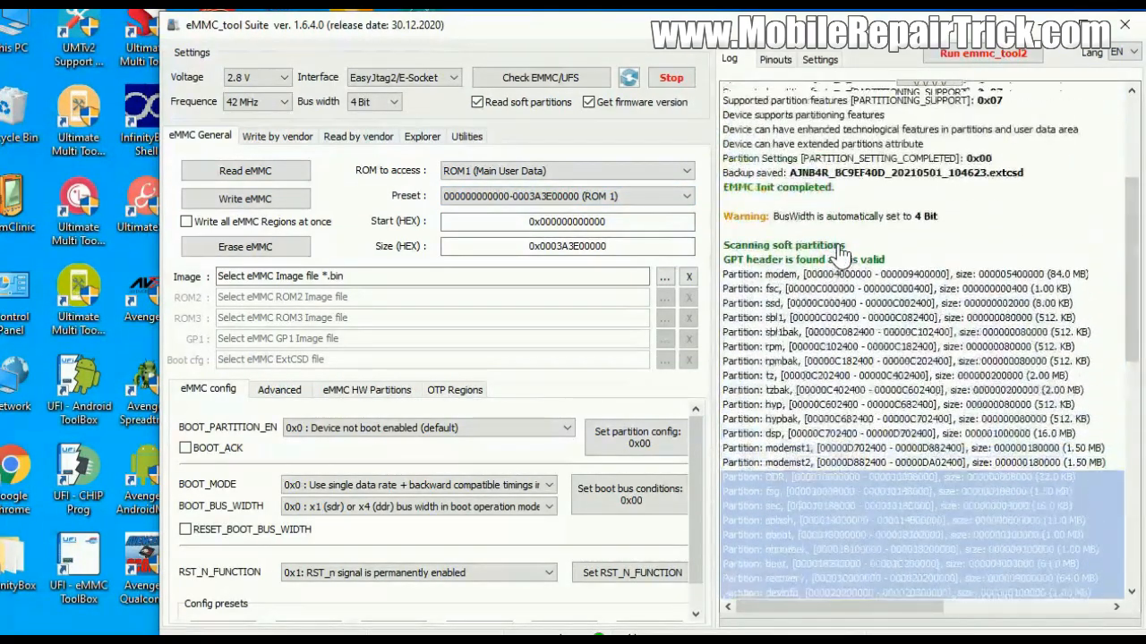
left_click(800, 281)
left_click(756, 292)
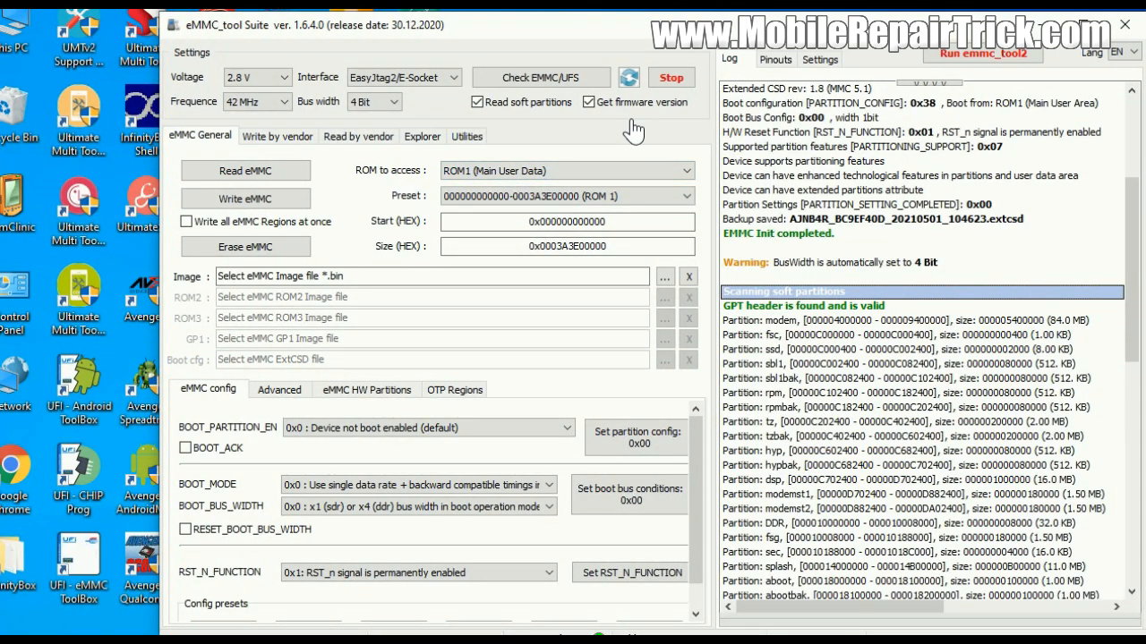
scroll(832, 370, "down", 1)
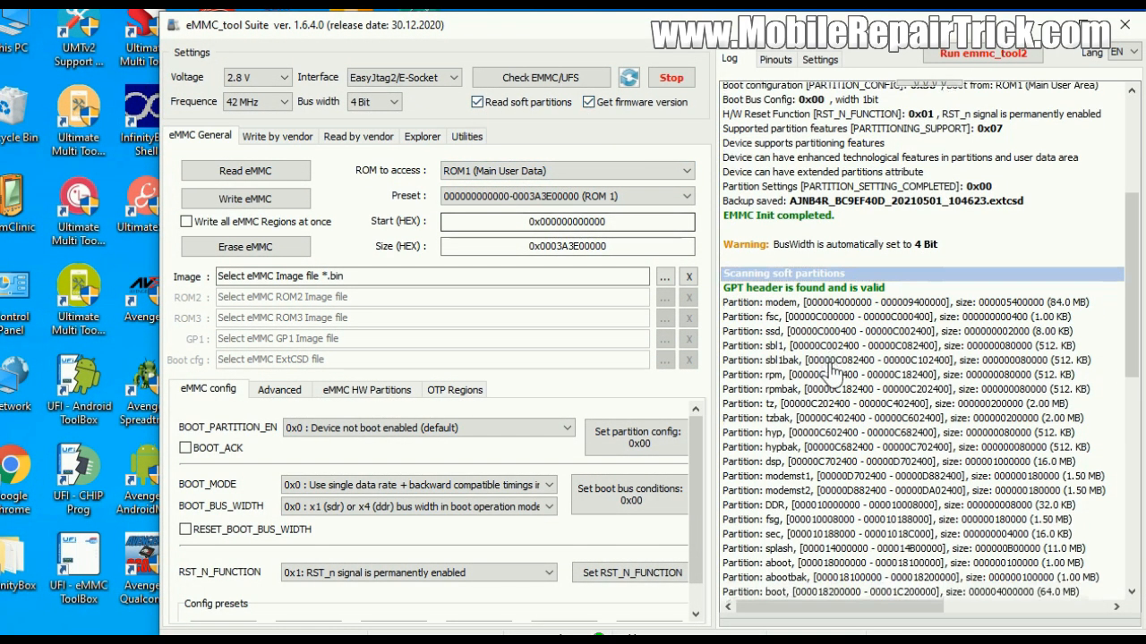
- Examine the eMMC device information in the log, including CID, CSD, manufacturer, ROM capacities and write protection
scroll(847, 376, "up", 1)
scroll(847, 371, "up", 5)
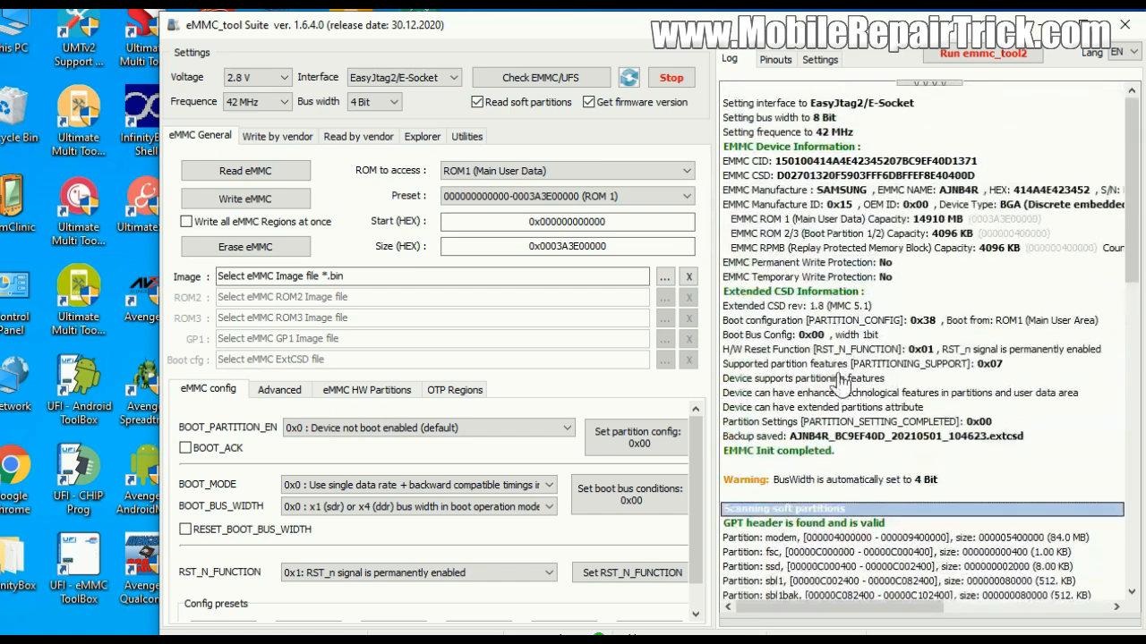
left_click_drag(845, 450, 721, 106)
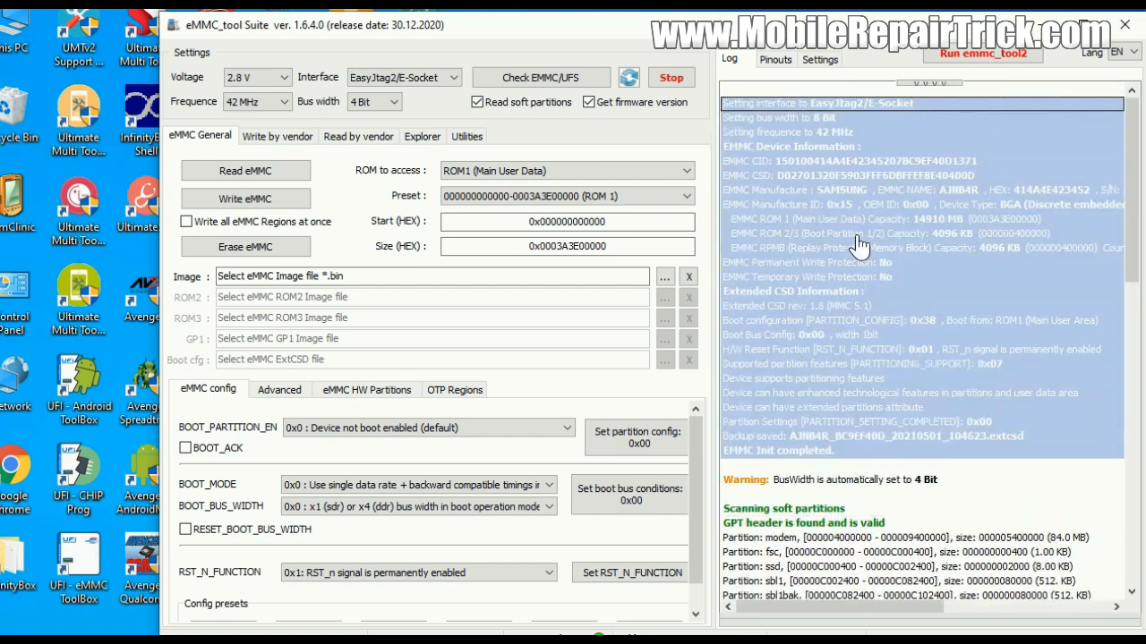
left_click(959, 291)
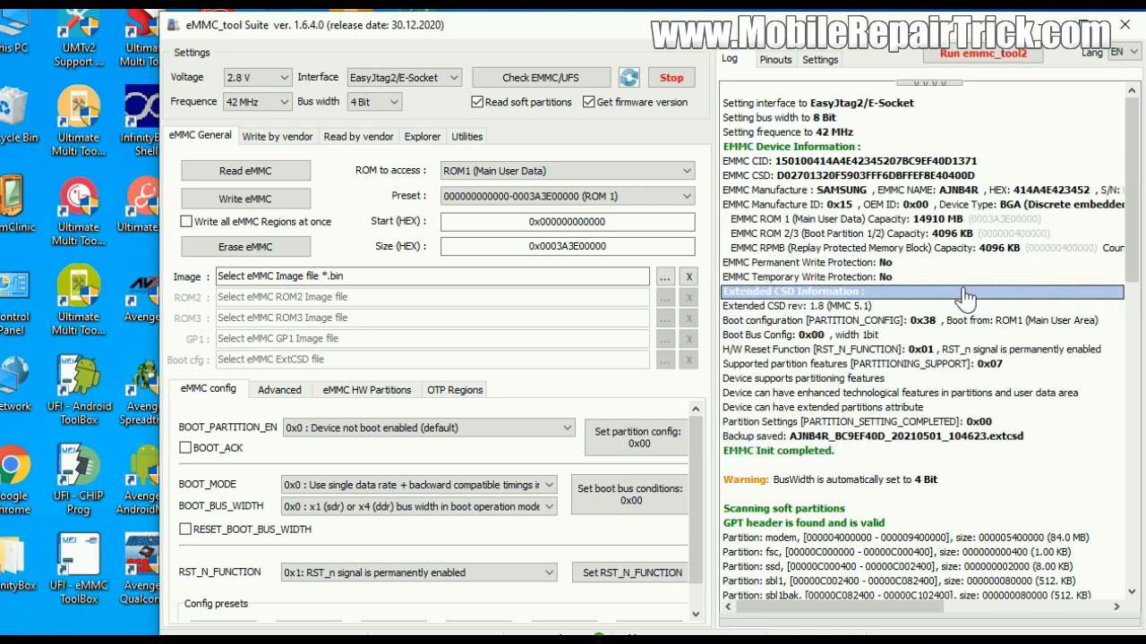
left_click(805, 163)
left_click(827, 176)
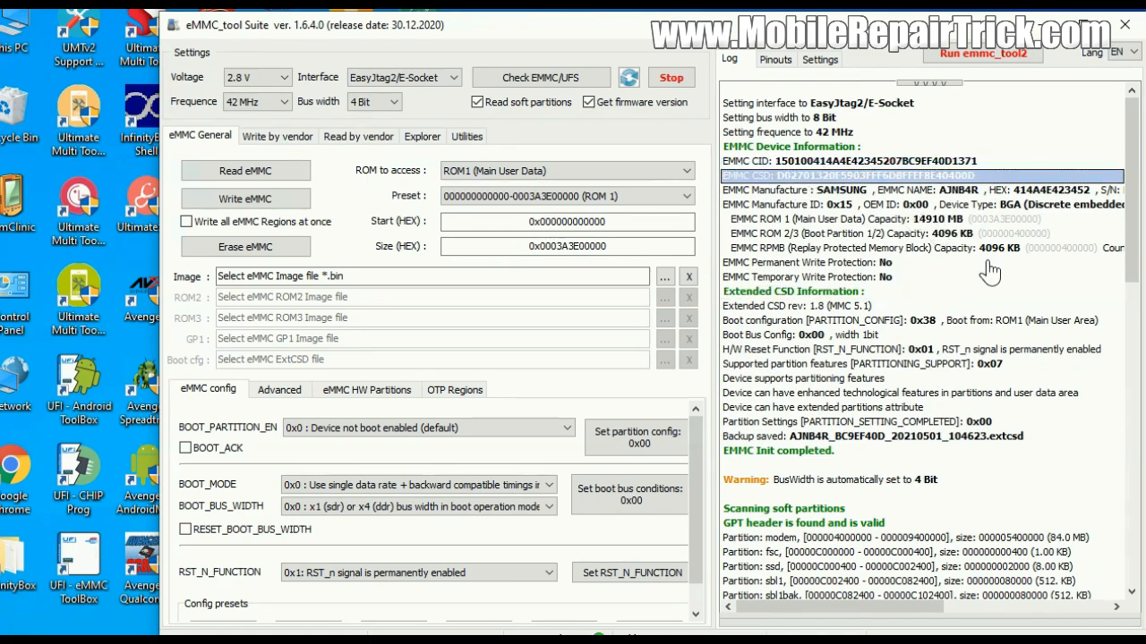
left_click(954, 263)
left_click(951, 204)
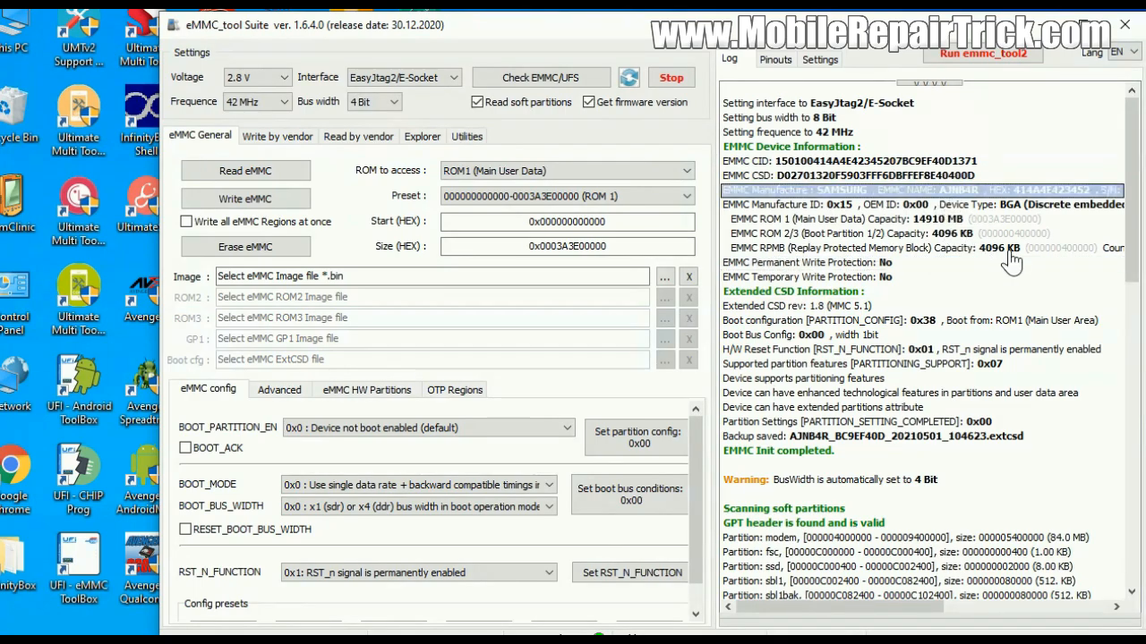
left_click(773, 189)
left_click(957, 279)
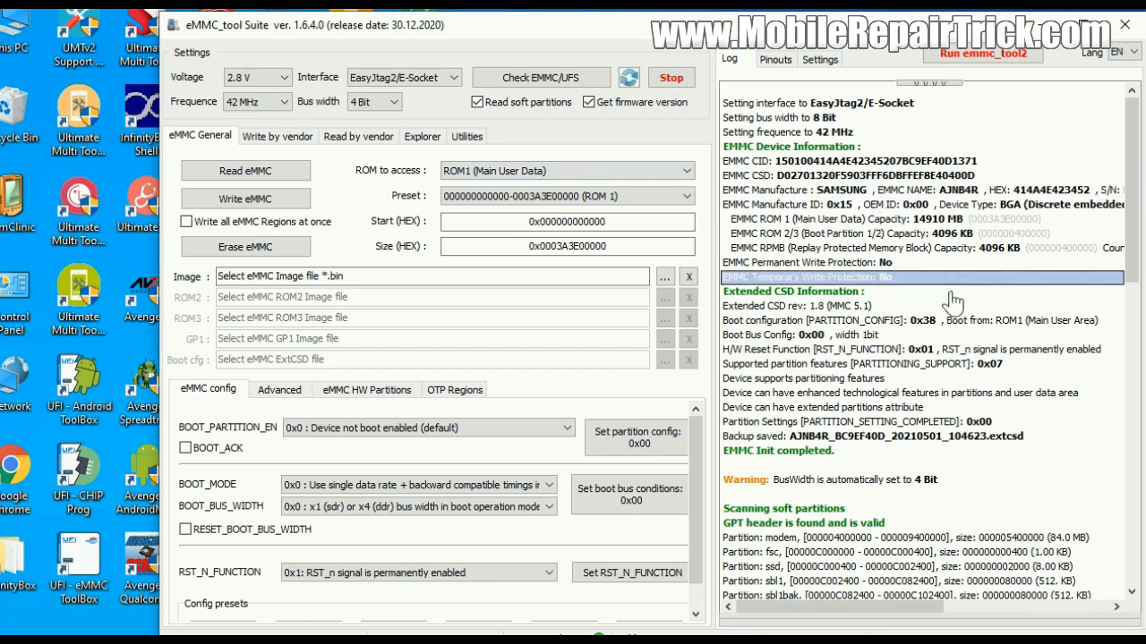
left_click(750, 220)
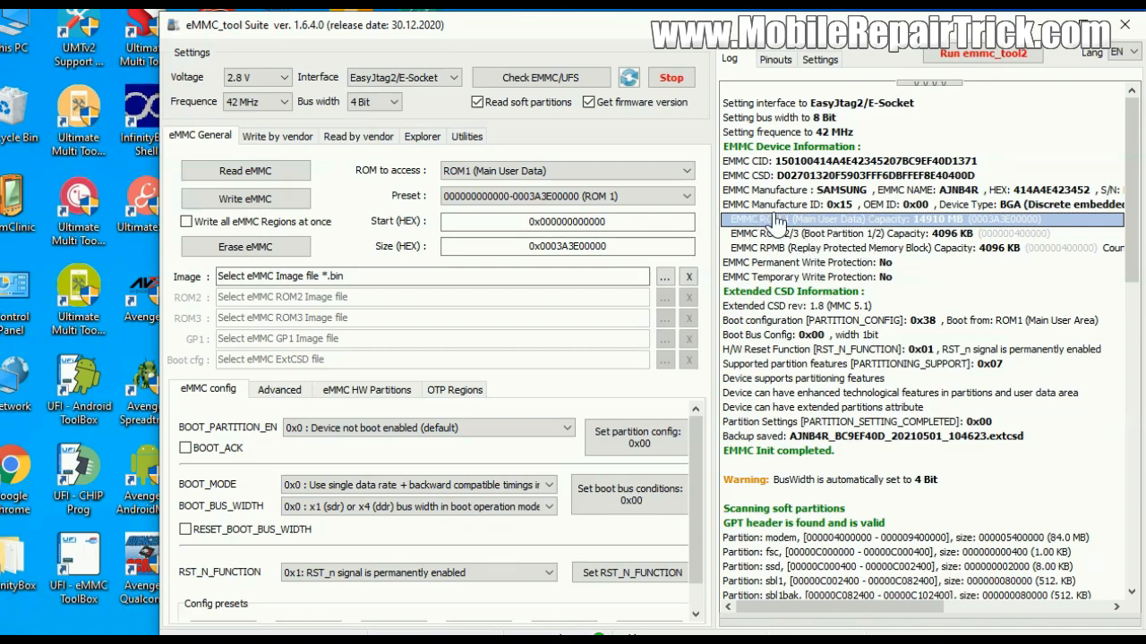
left_click(922, 321)
left_click(763, 221)
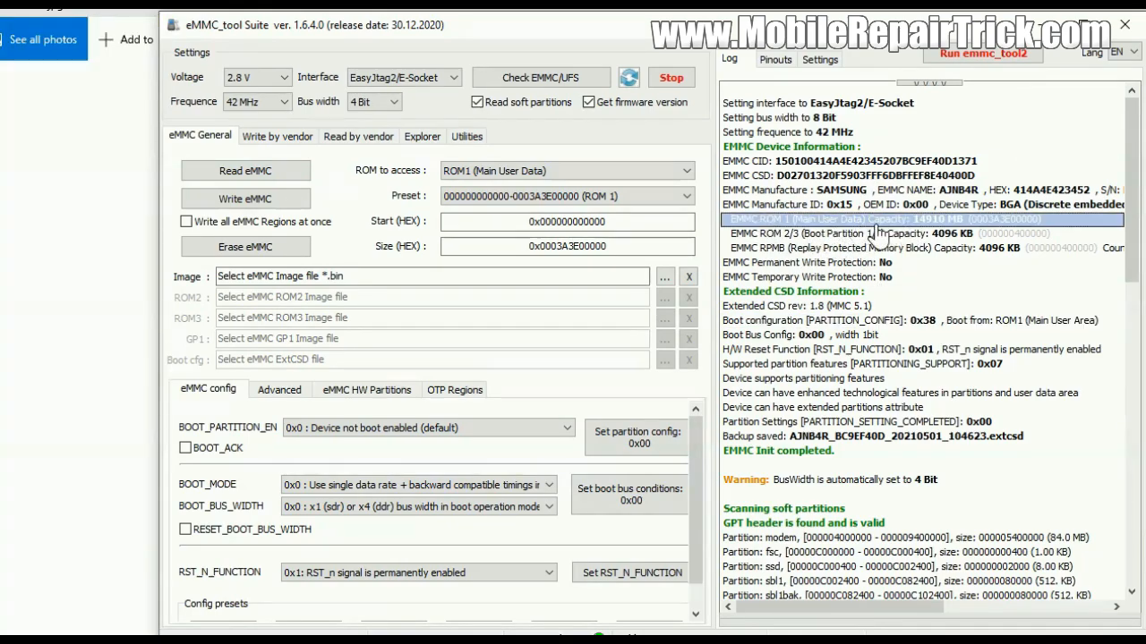
left_click(819, 249)
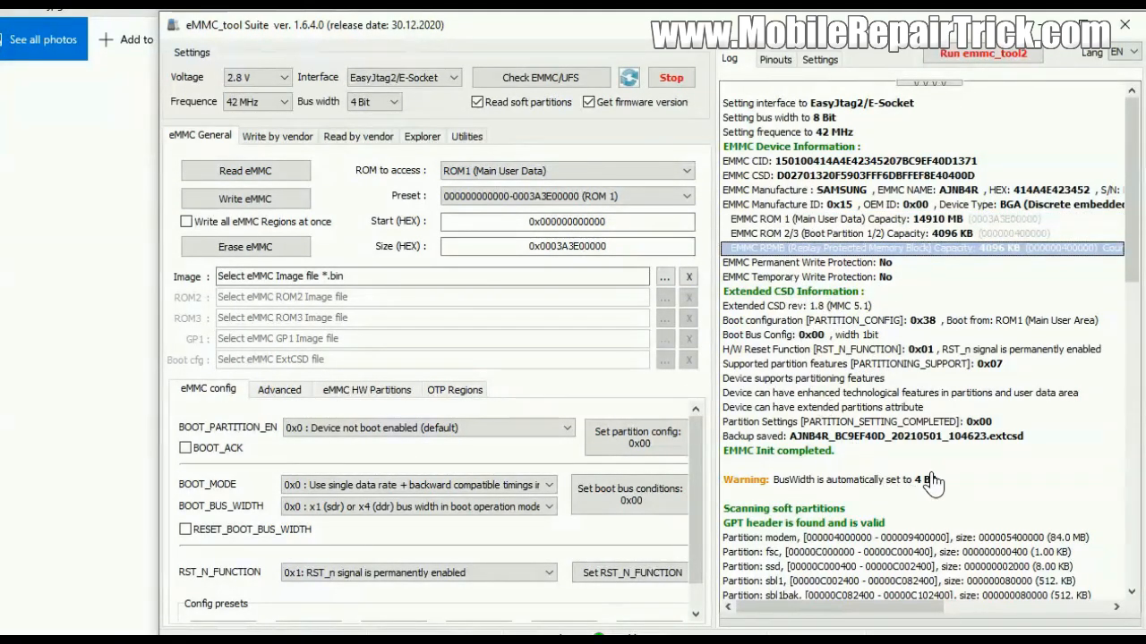
- Examine the Extended CSD information in the log, from the boot configuration and reset function to the partition settings
left_click(862, 451)
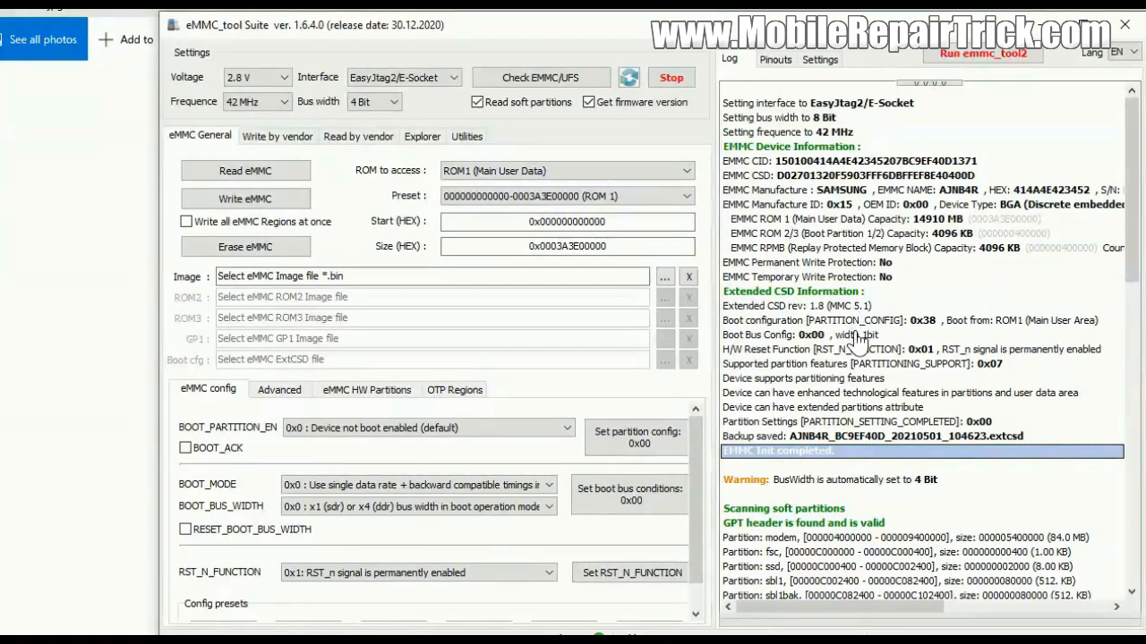
left_click_drag(848, 322, 853, 352)
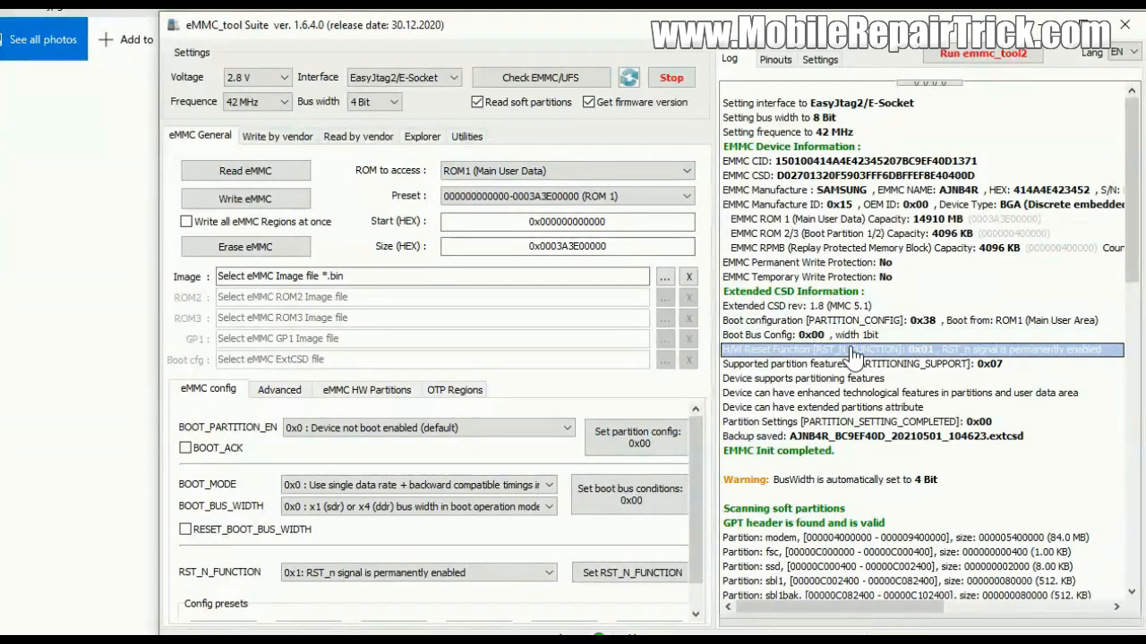
left_click(852, 367)
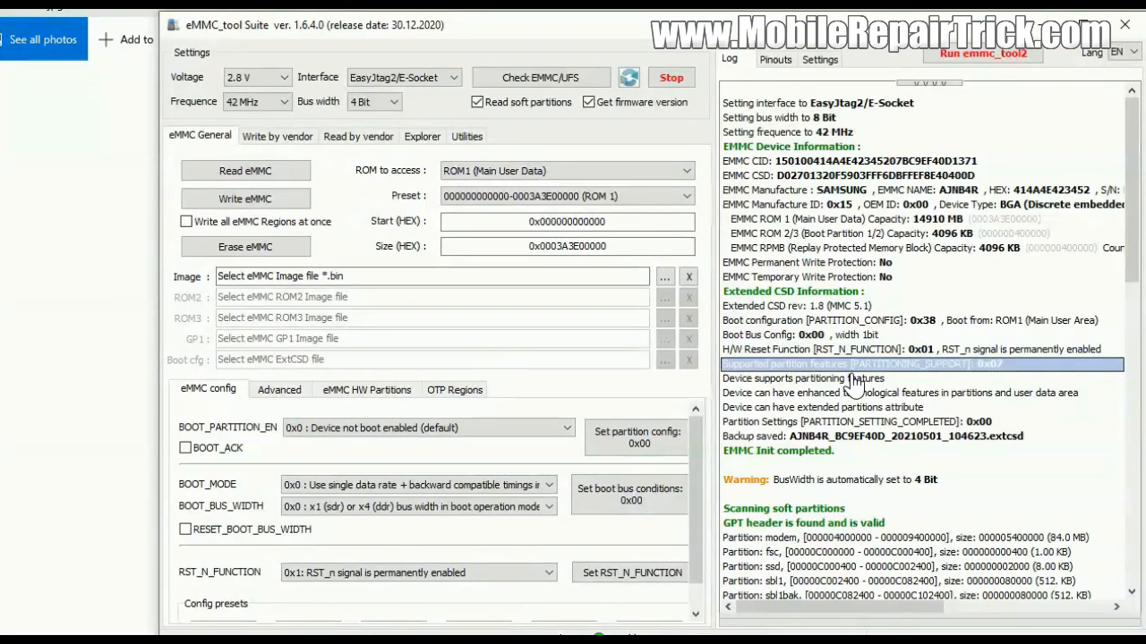
left_click(853, 378)
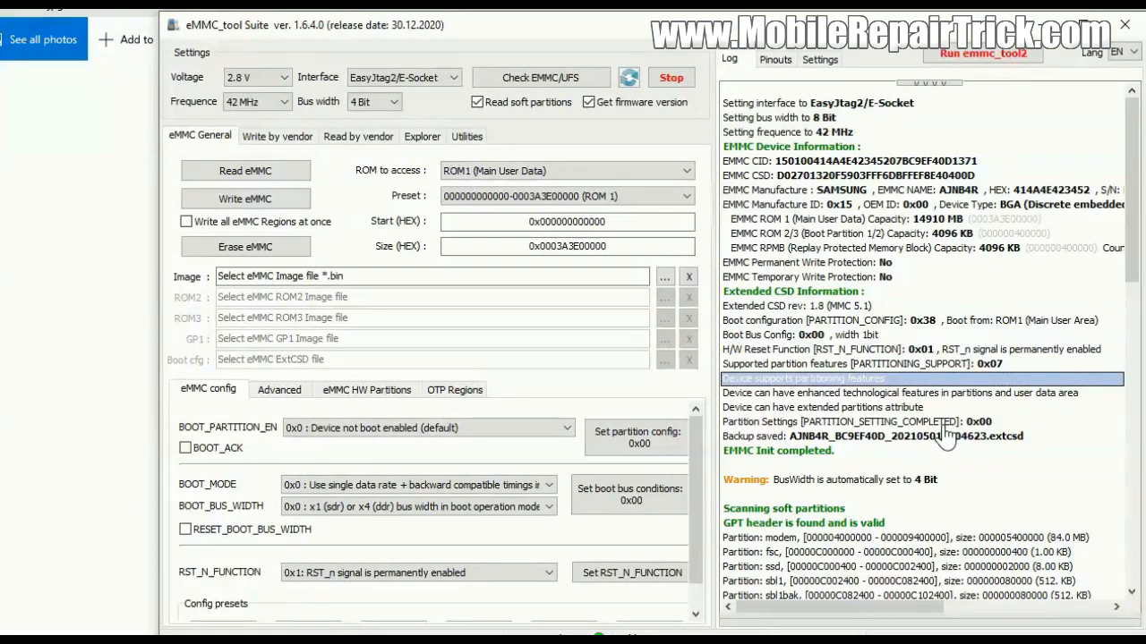
left_click(904, 426)
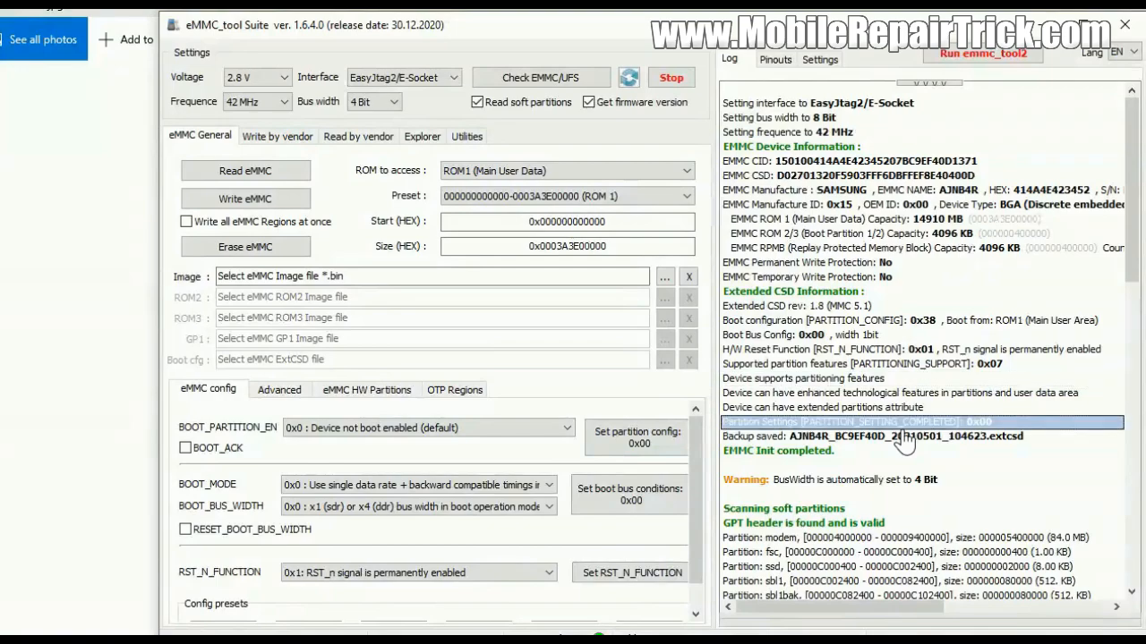
left_click(846, 452)
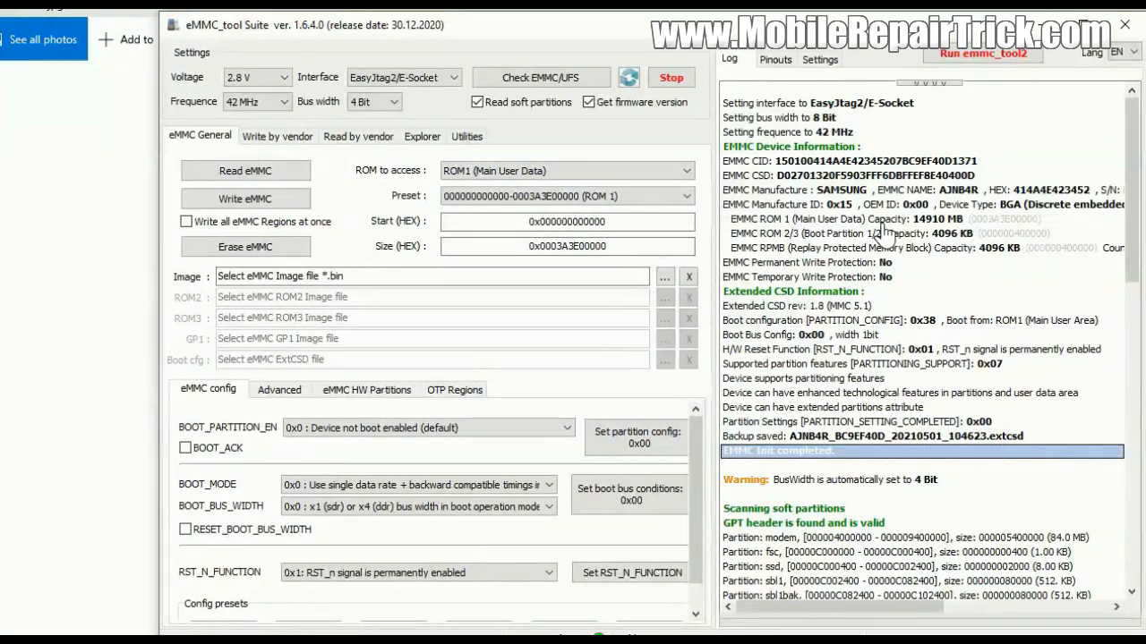
left_click(967, 468)
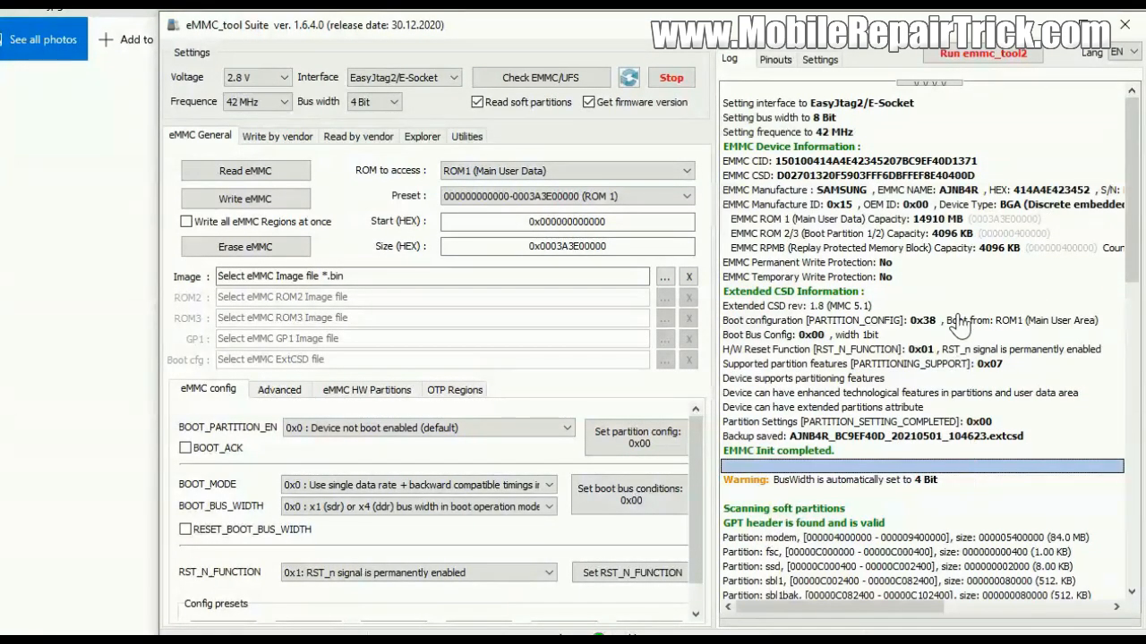
left_click(988, 494)
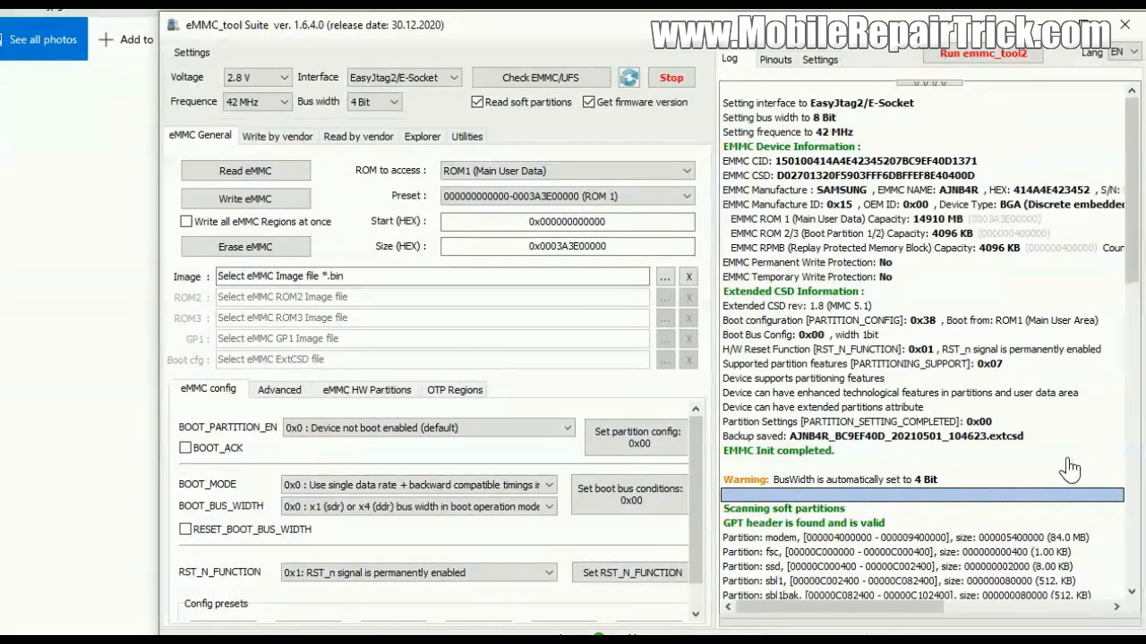
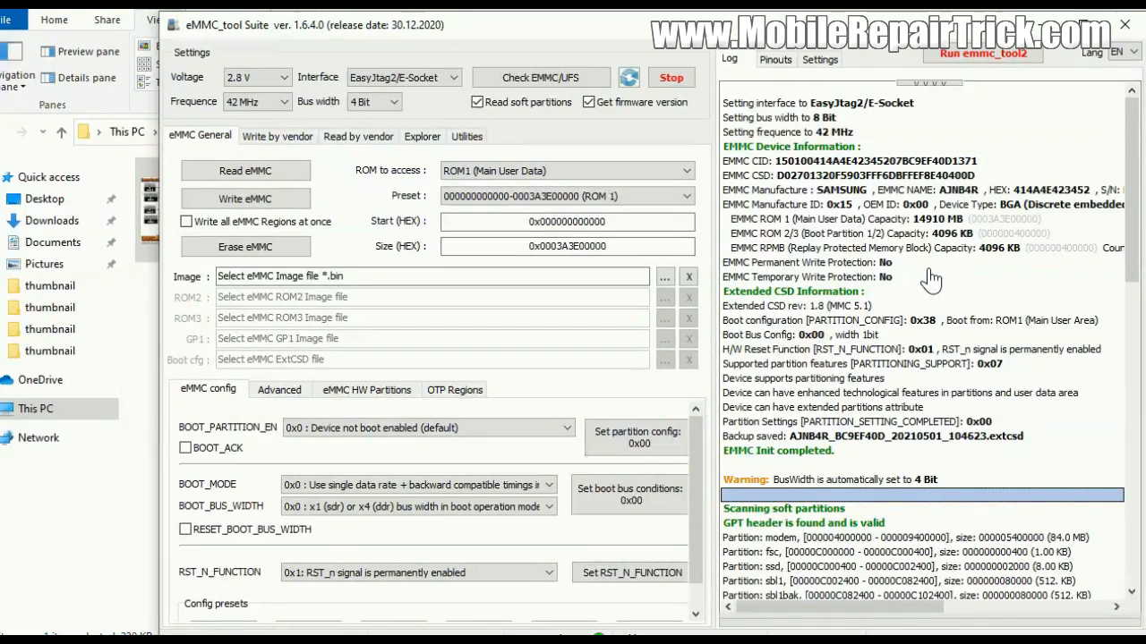
- Compare the ROM 1, ROM 2/3 boot partition and RPMB capacity entries in the device information, highlighting all three lines
left_click(741, 222)
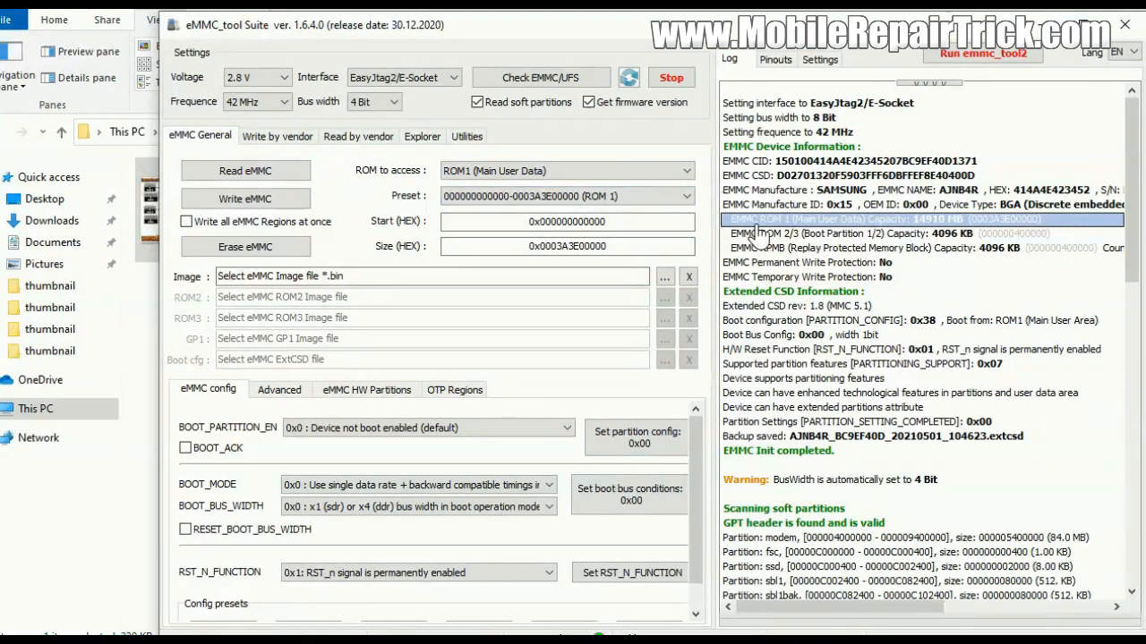
left_click(788, 235)
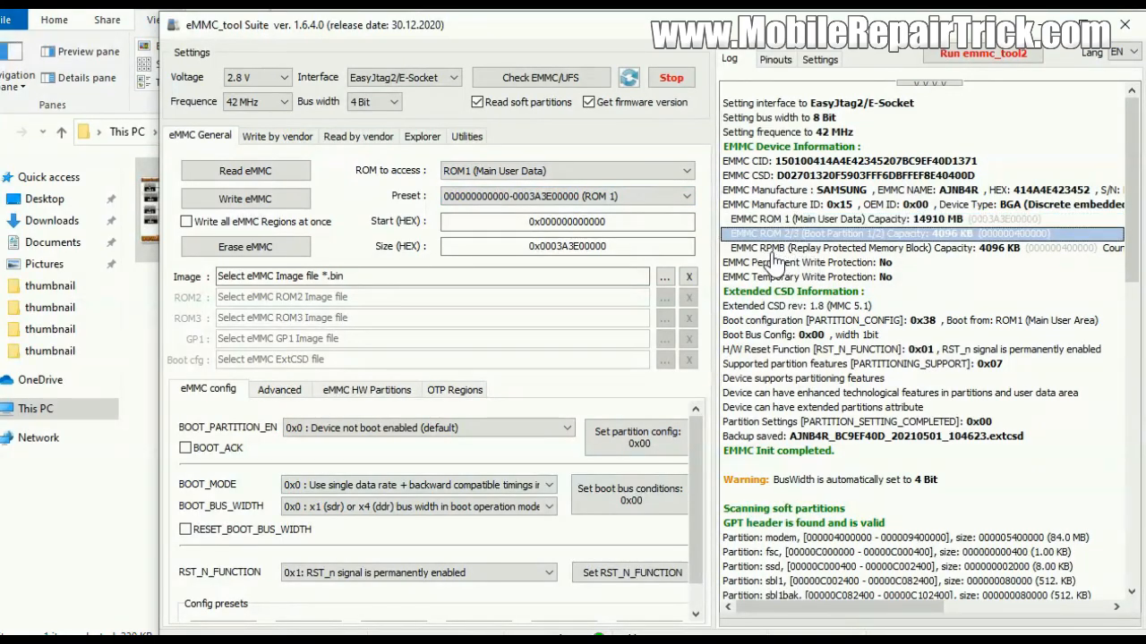
left_click(775, 249)
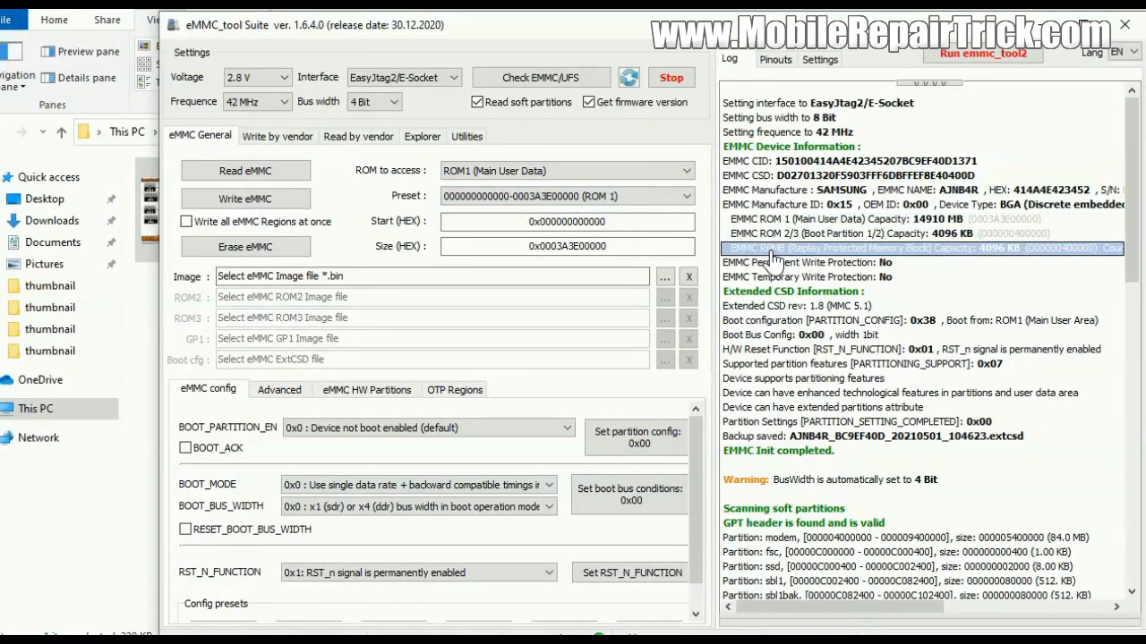
left_click(944, 293)
left_click(931, 234)
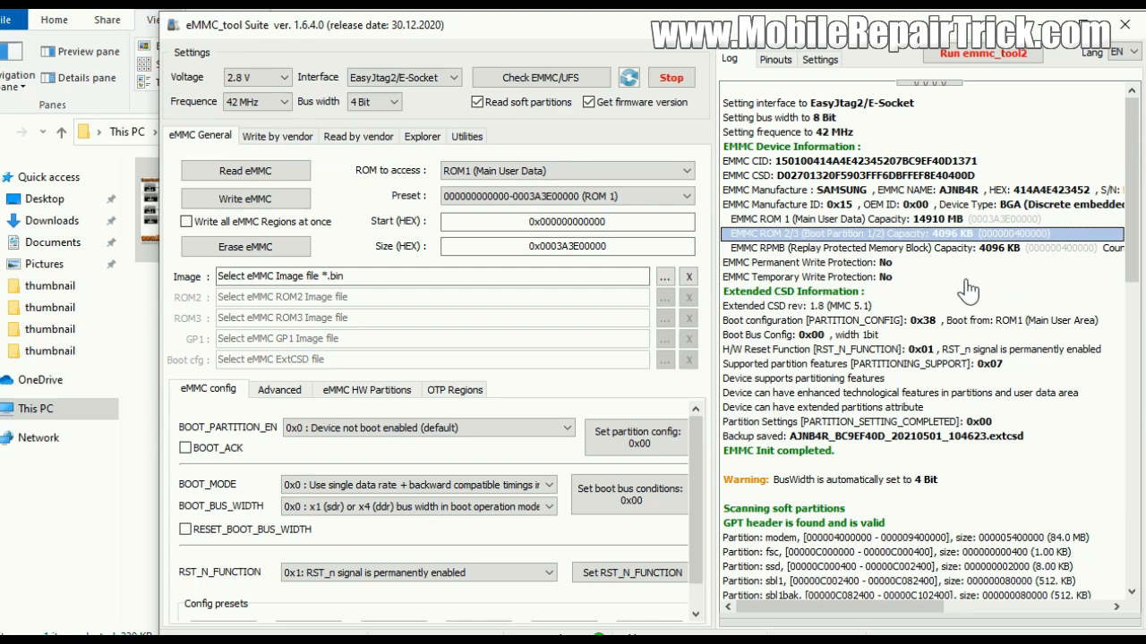
left_click(789, 220)
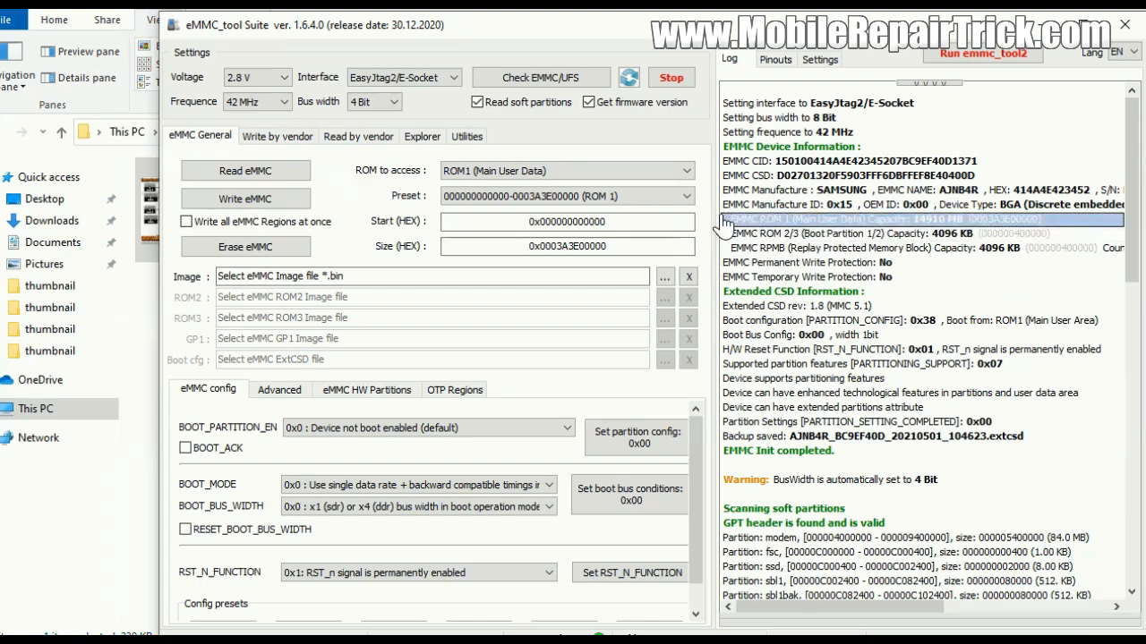
left_click_drag(746, 226, 750, 257)
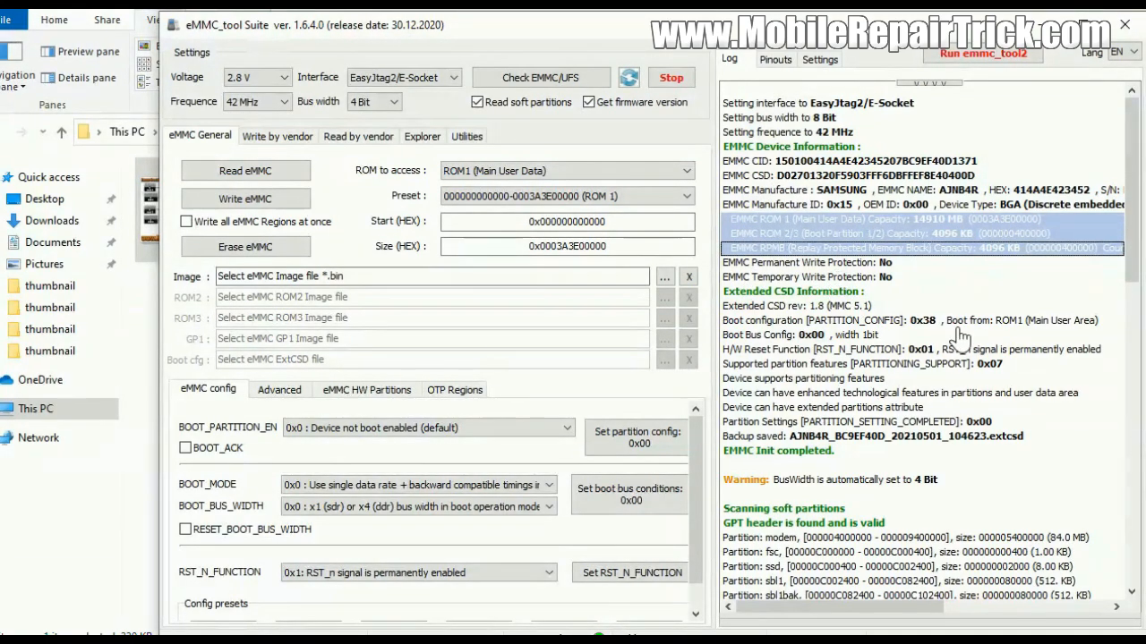
- Review the ROM 1, ROM 2/3 boot partition and RPMB capacity lines one by one in the device information
left_click(734, 225)
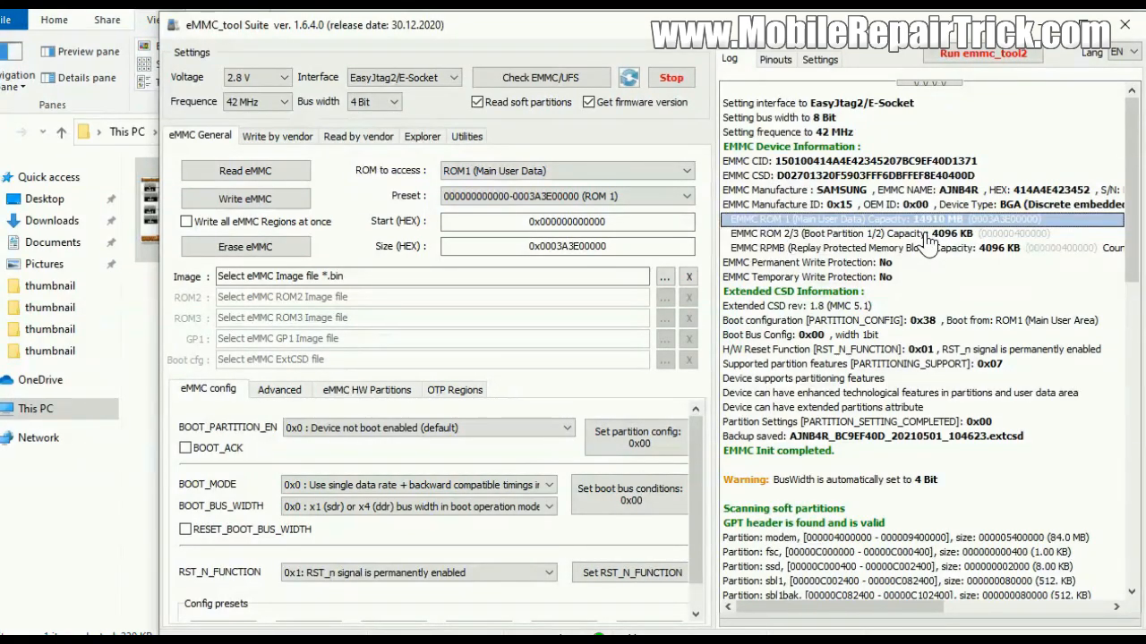
left_click(799, 236)
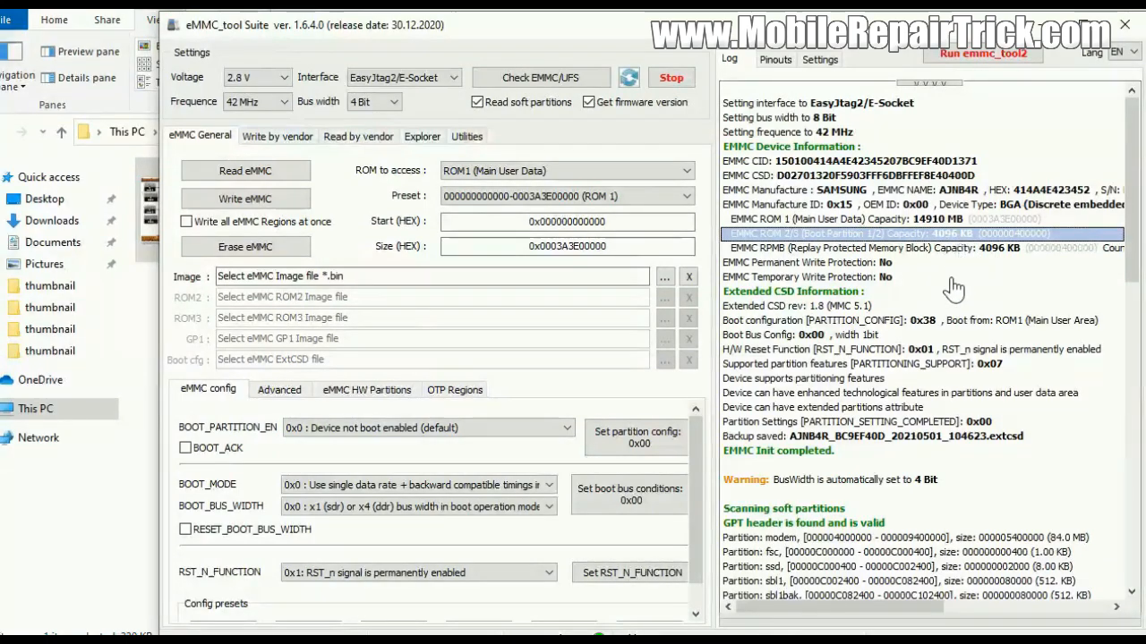
left_click(790, 252)
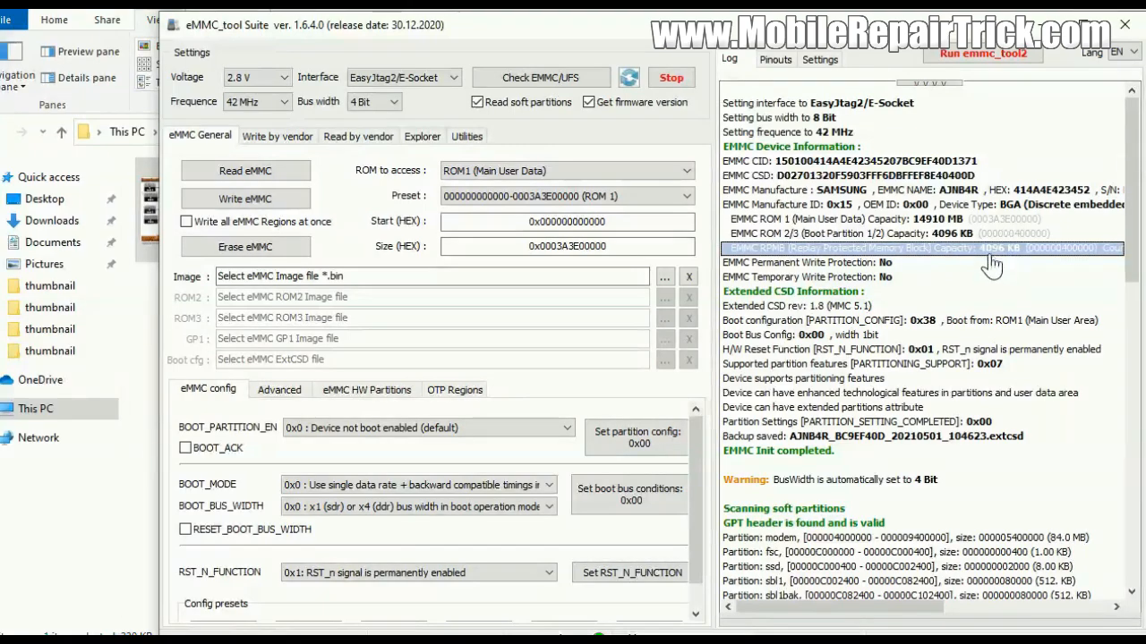
left_click(800, 224)
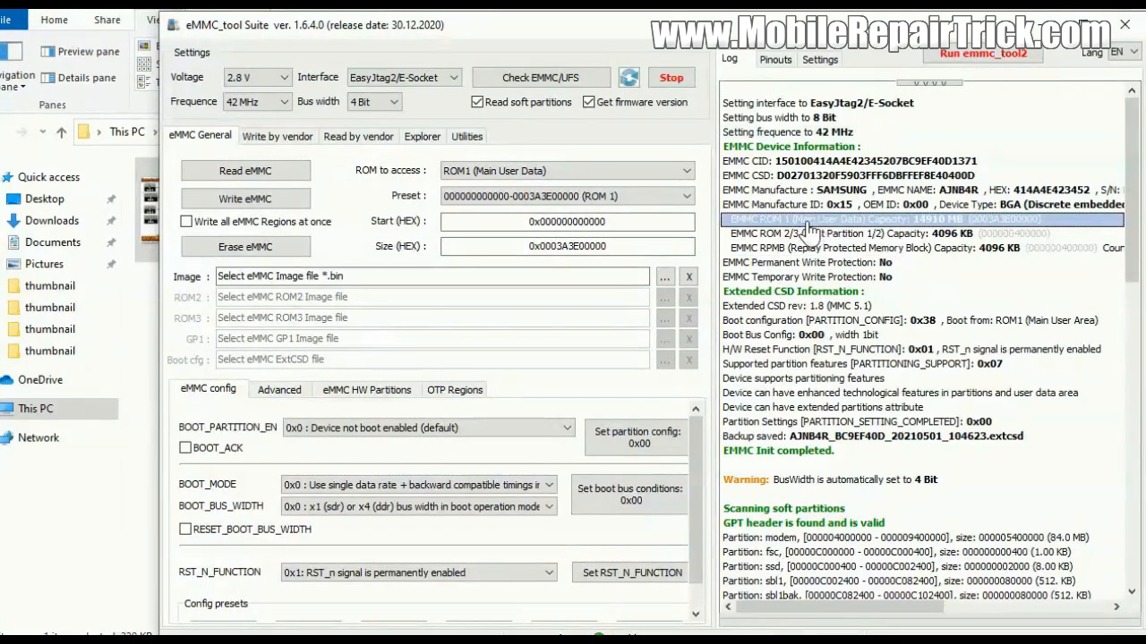
left_click(796, 234)
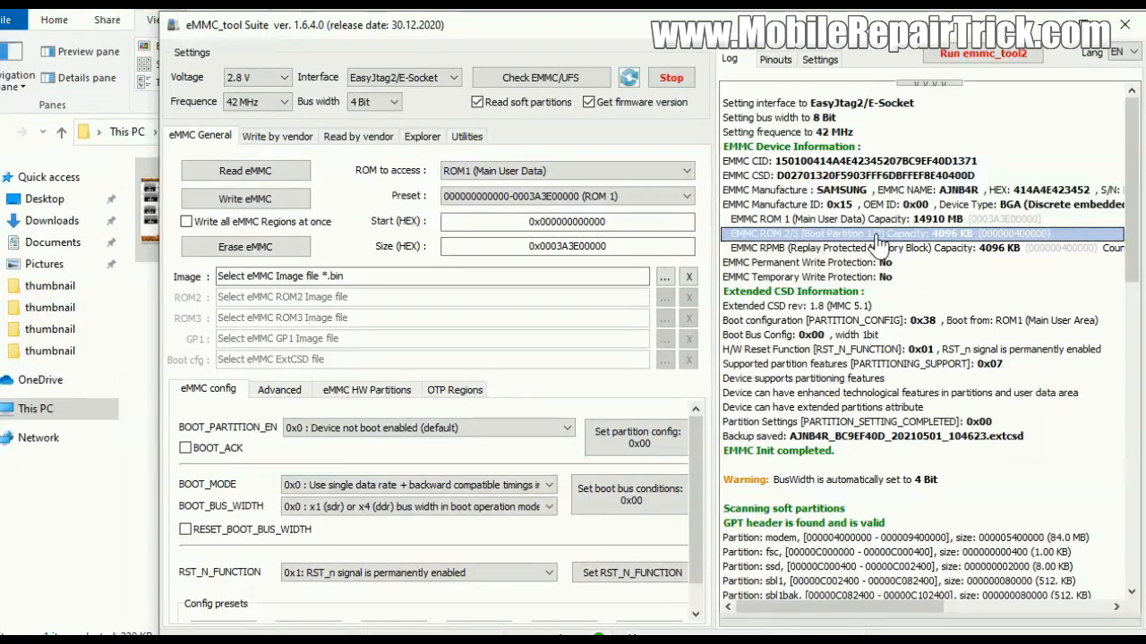
left_click(810, 220)
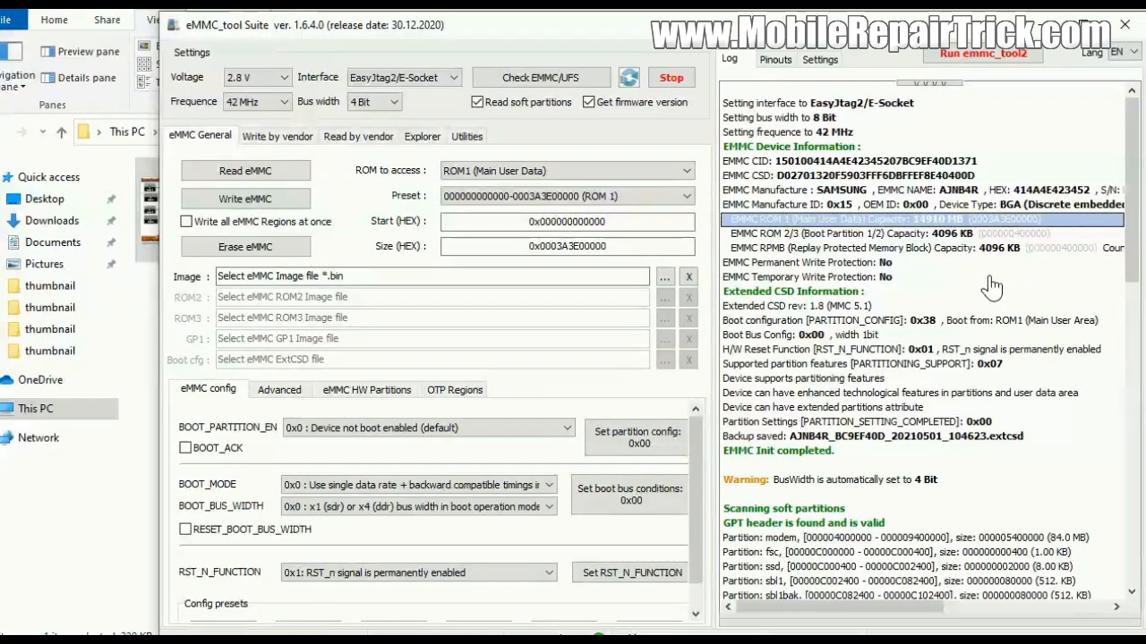
left_click(786, 251)
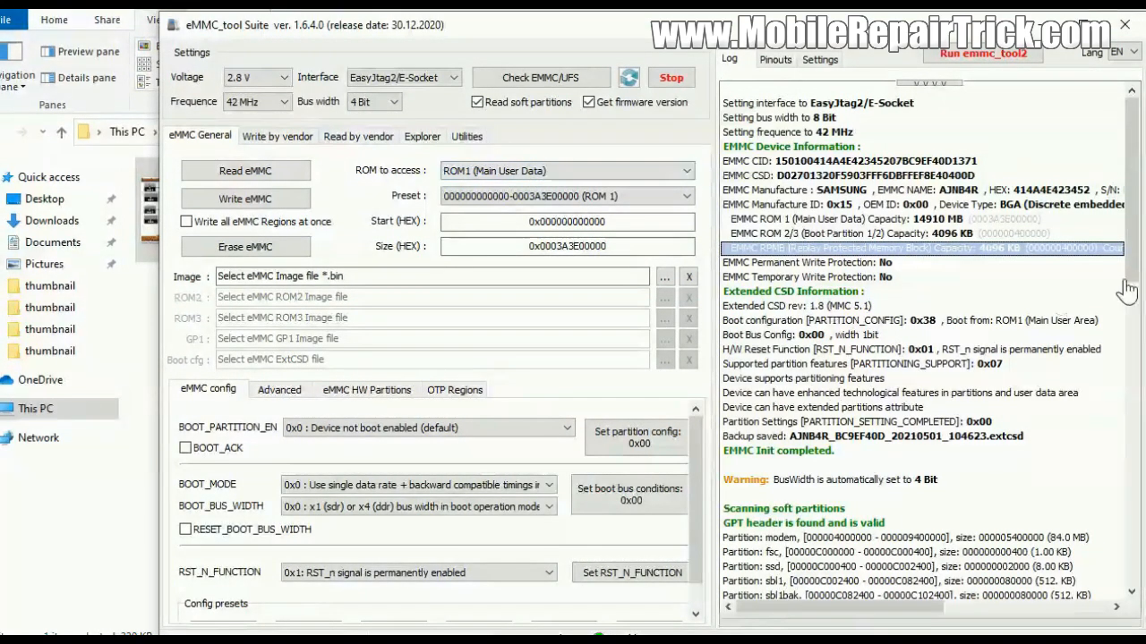
- Select ROM2 (Boot Partition 1) as the ROM to access and set its preset size to 4 Mb
left_click(573, 199)
left_click(619, 198)
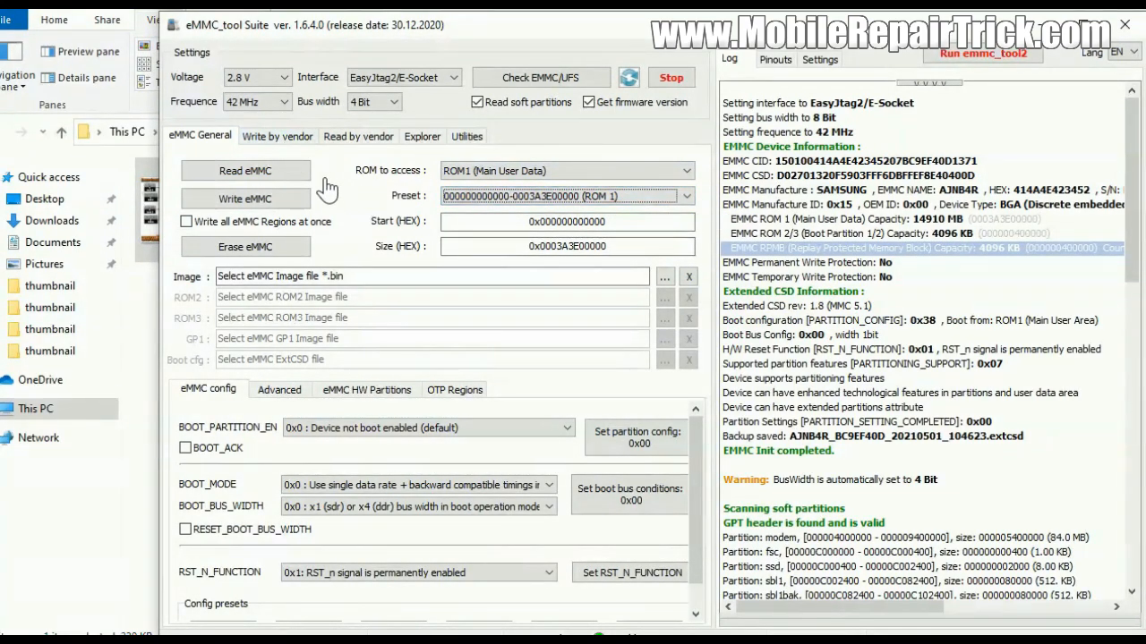
left_click(498, 172)
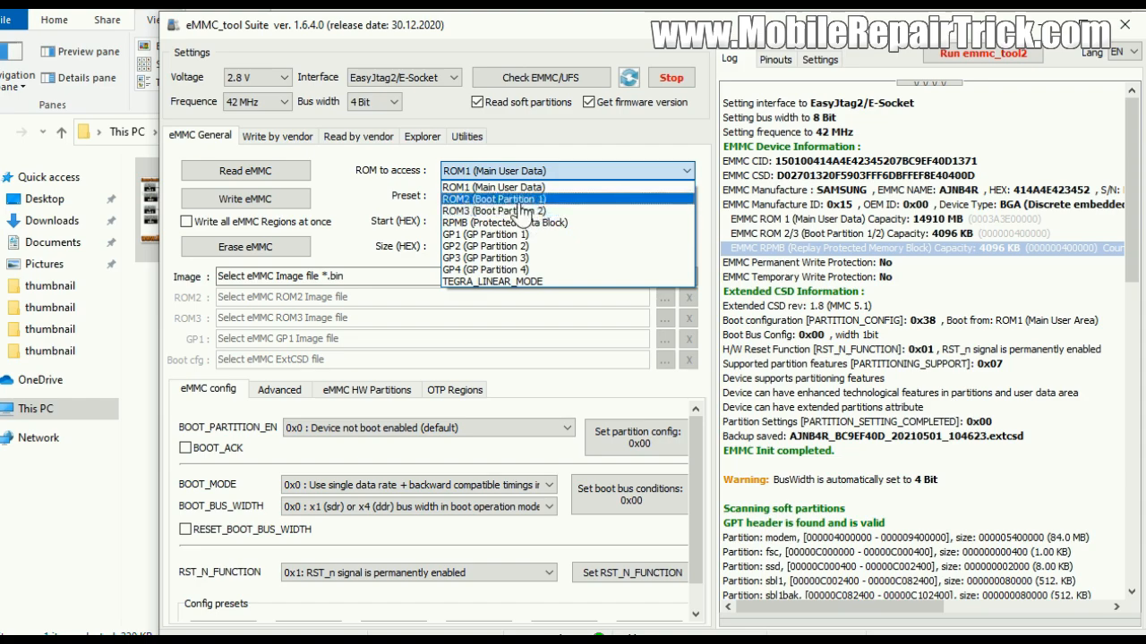
left_click(478, 199)
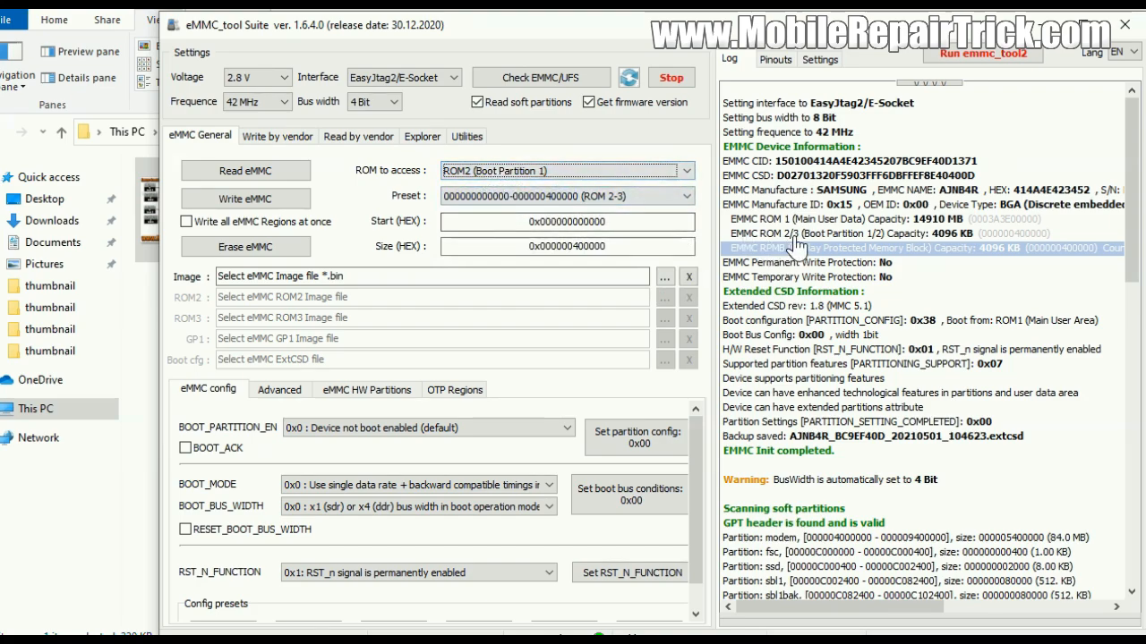
left_click(775, 236)
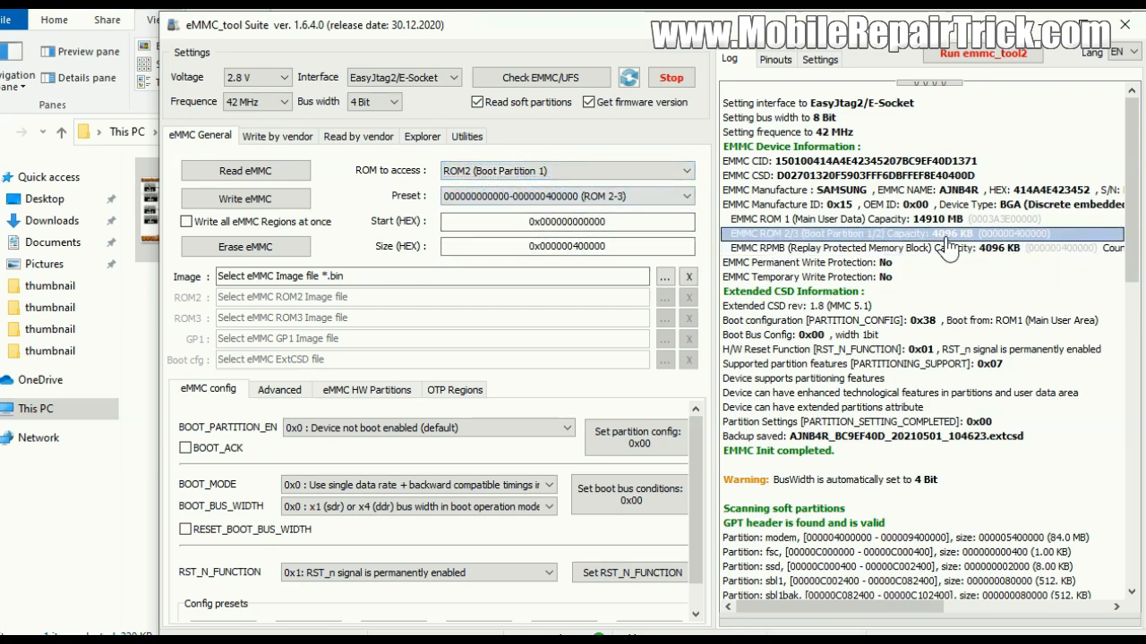
left_click(558, 199)
left_click(532, 199)
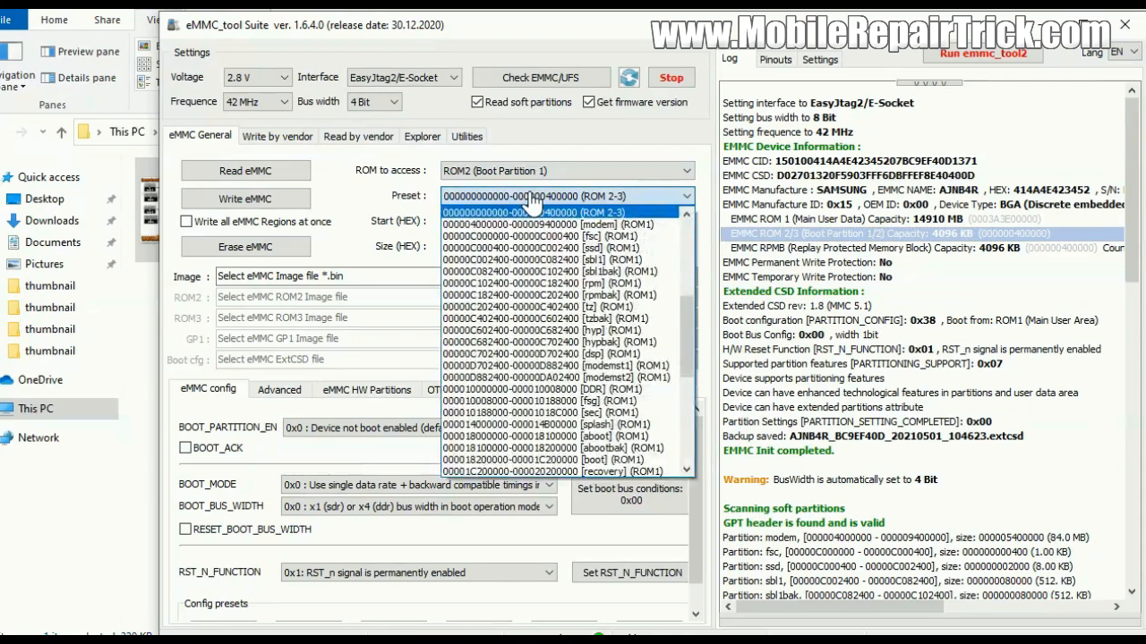
scroll(577, 244, "up", 6)
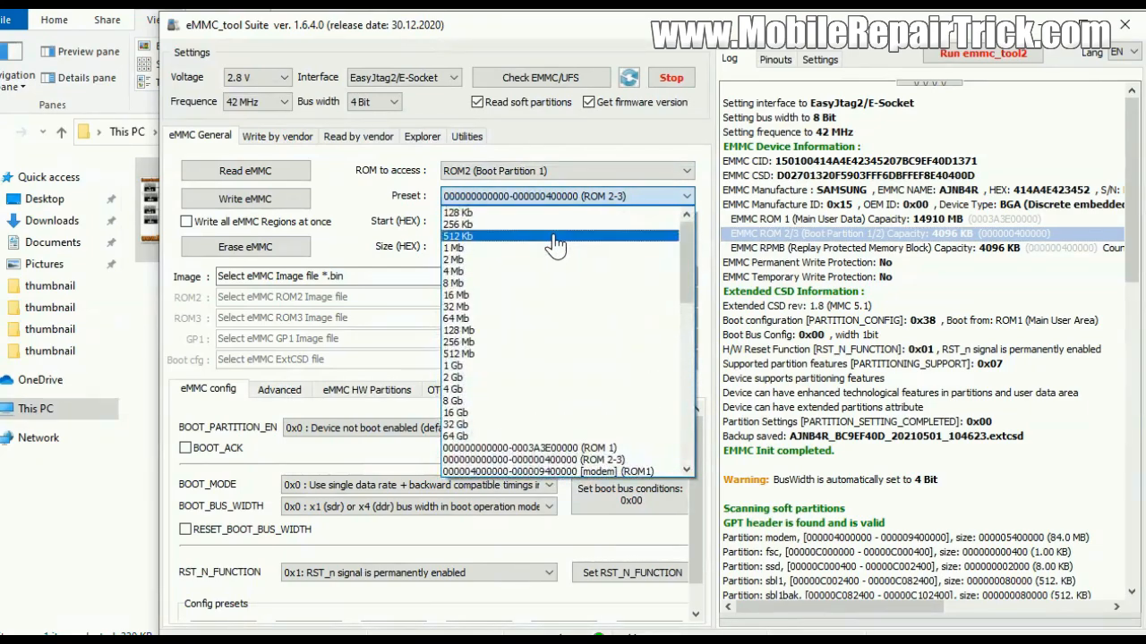
left_click(474, 275)
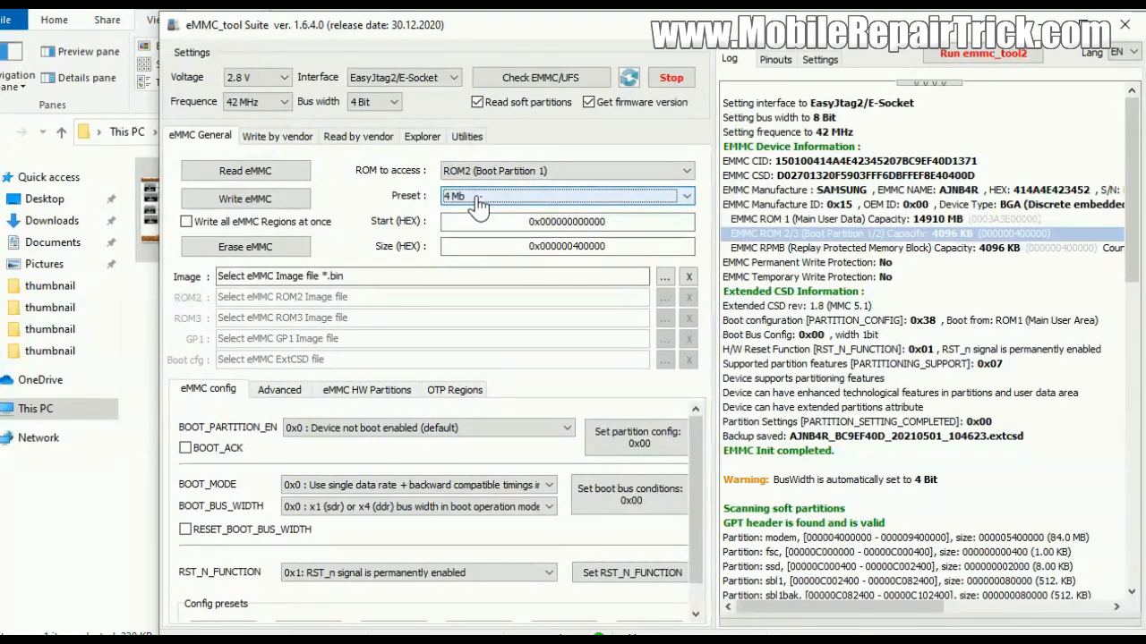
- Start reading the eMMC and create a folder named "note 3" on the Desktop for the dump
left_click(242, 175)
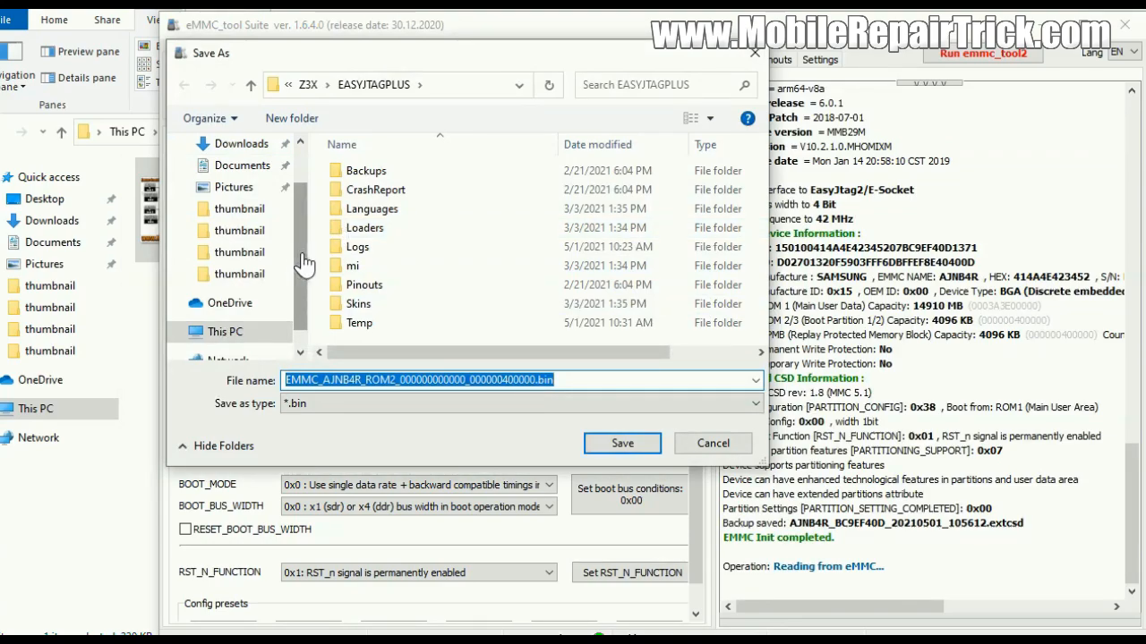
scroll(291, 215, "up", 1)
left_click(283, 182)
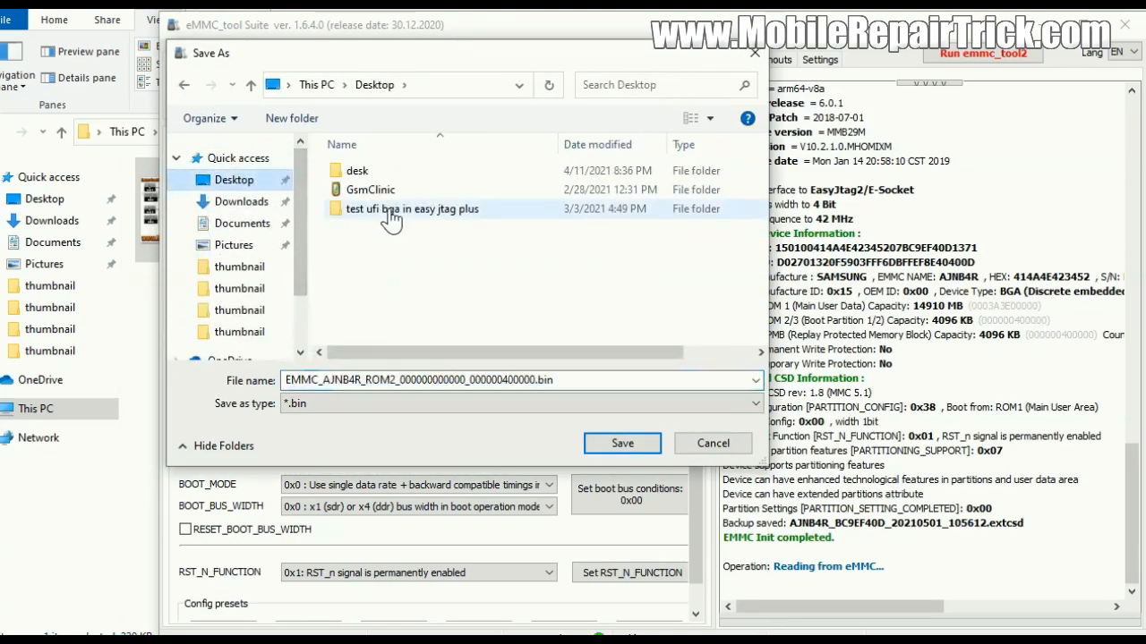
left_click(294, 125)
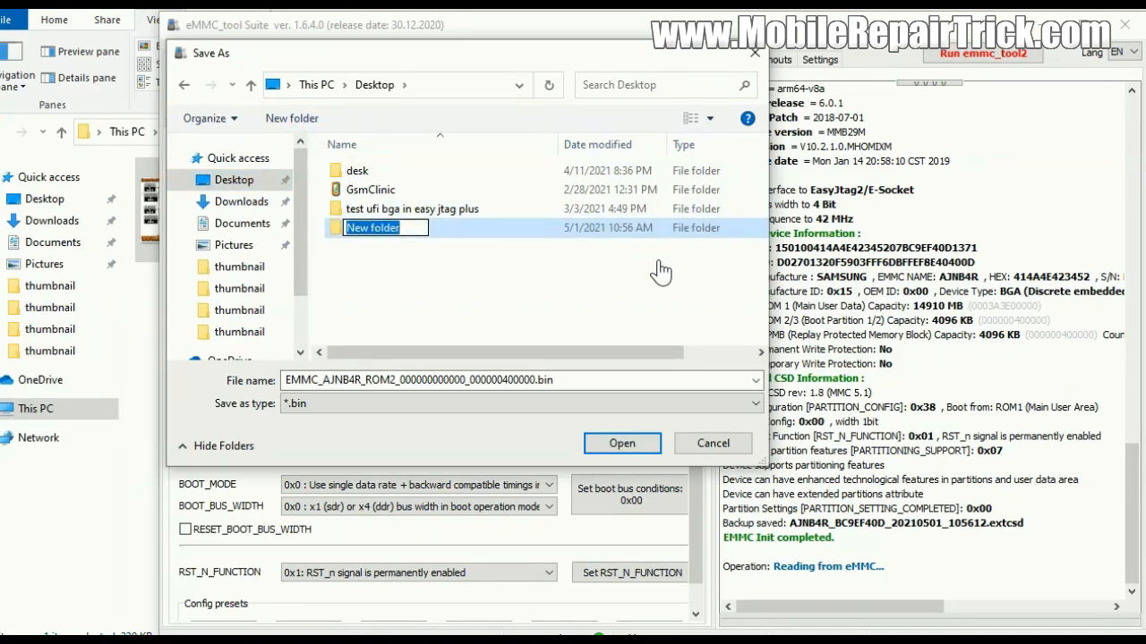
type("note 3")
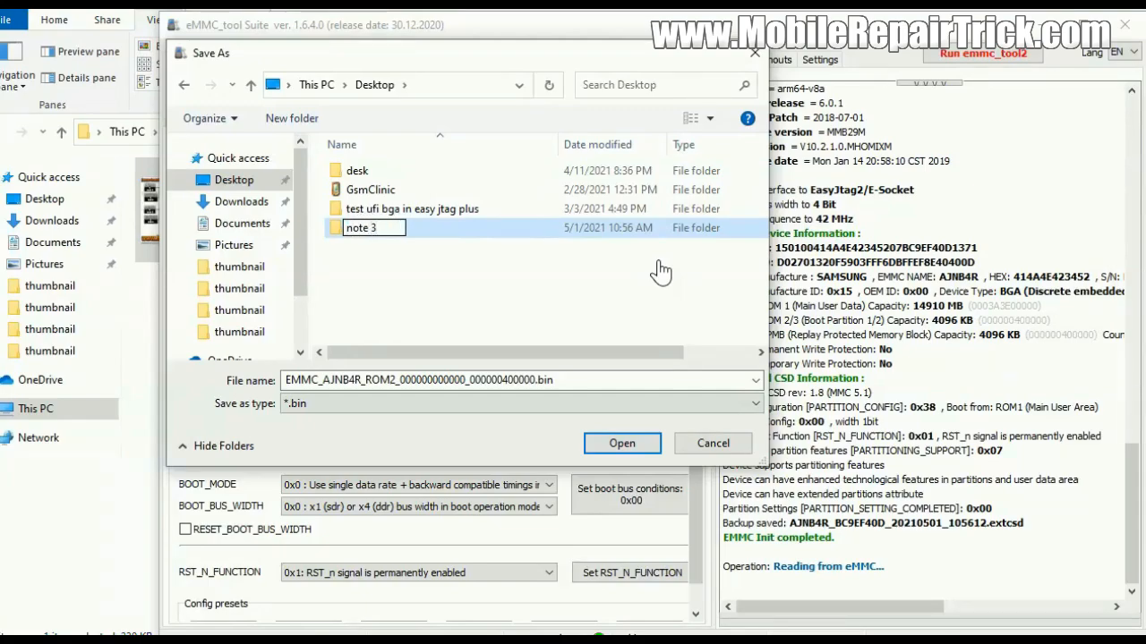
key("Return")
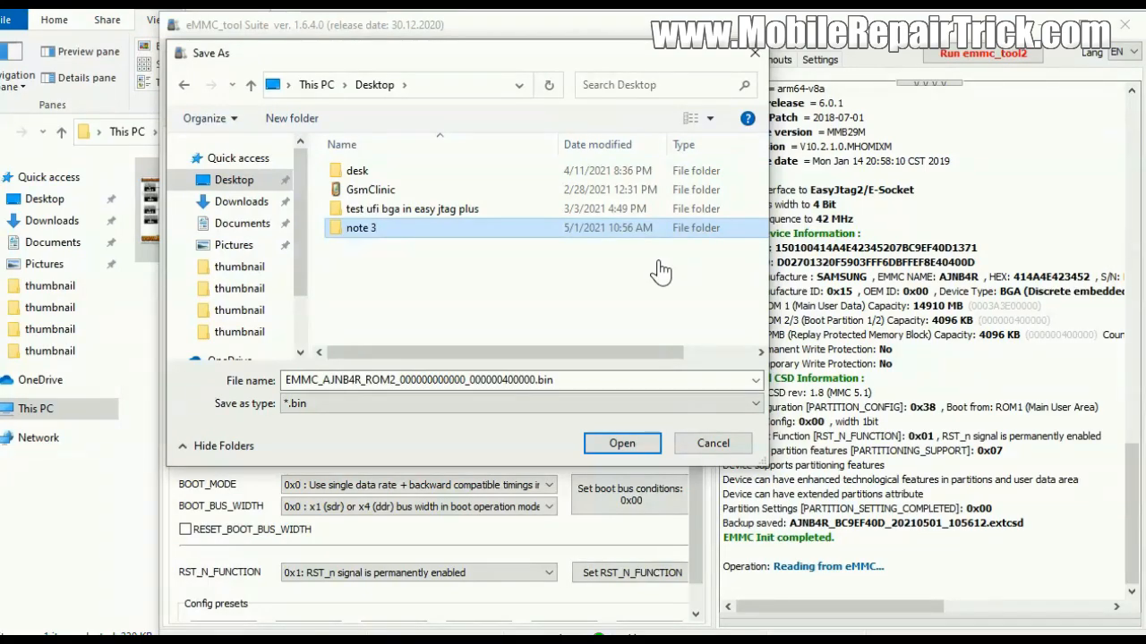
left_click(622, 443)
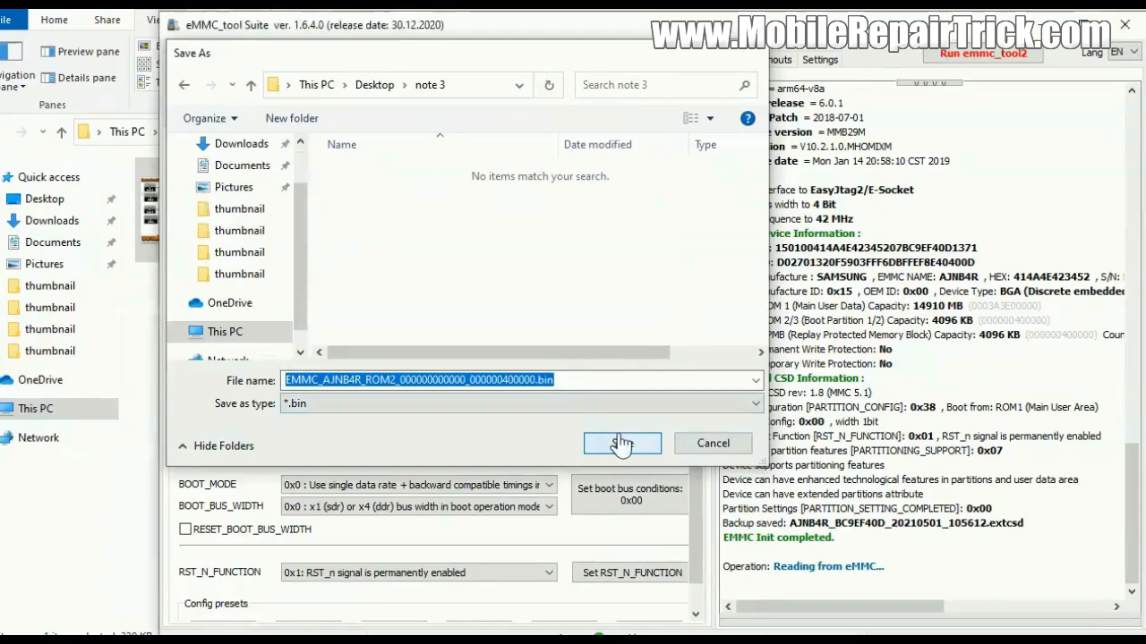
left_click(622, 443)
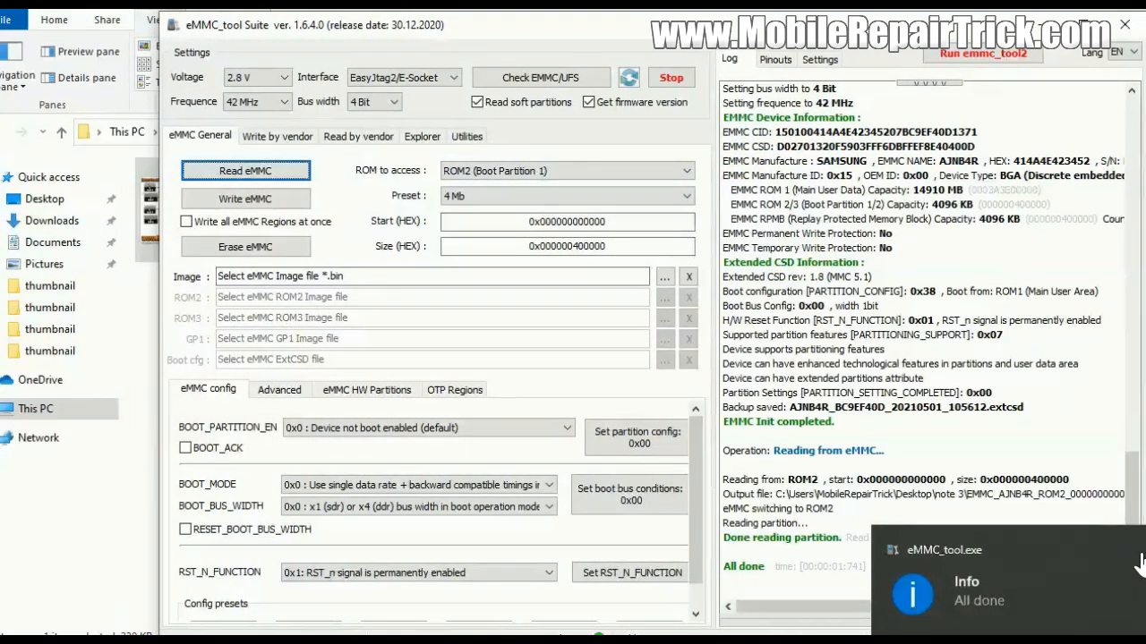
left_click(1140, 555)
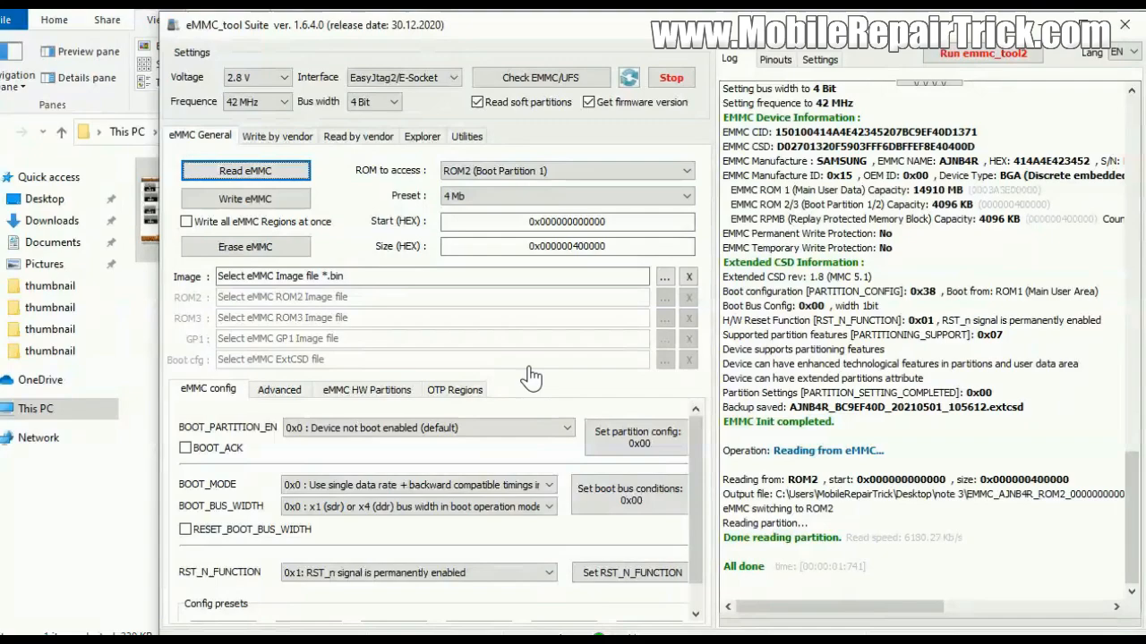
- Read ROM3 (Boot Partition 2) with the 4 Mb preset and save the dump in the note 3 folder
left_click(541, 187)
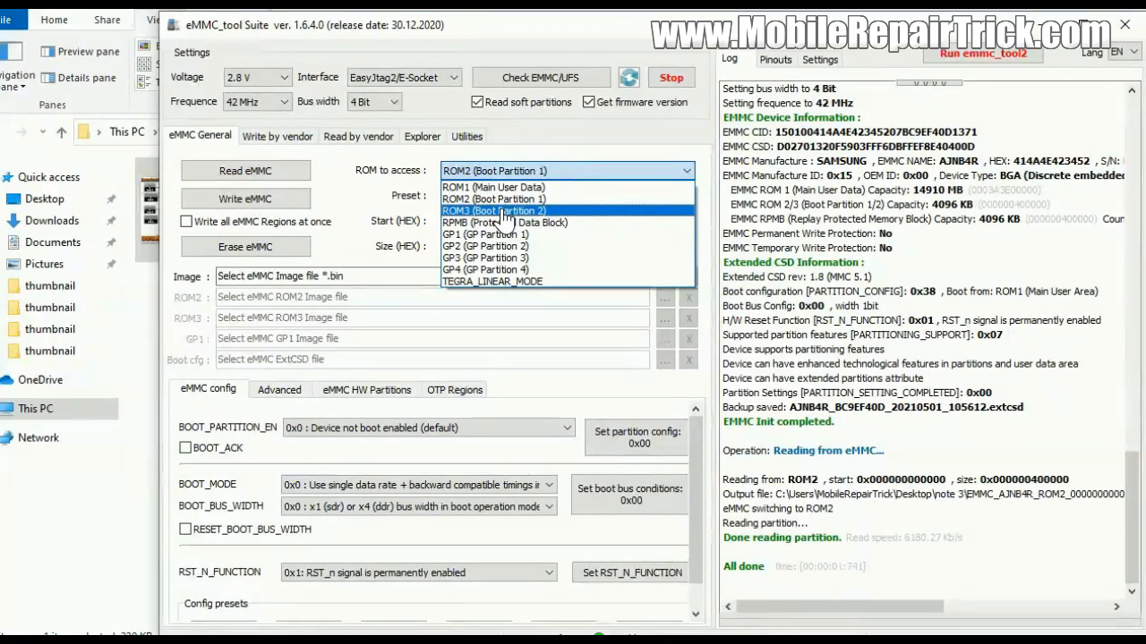
left_click(512, 211)
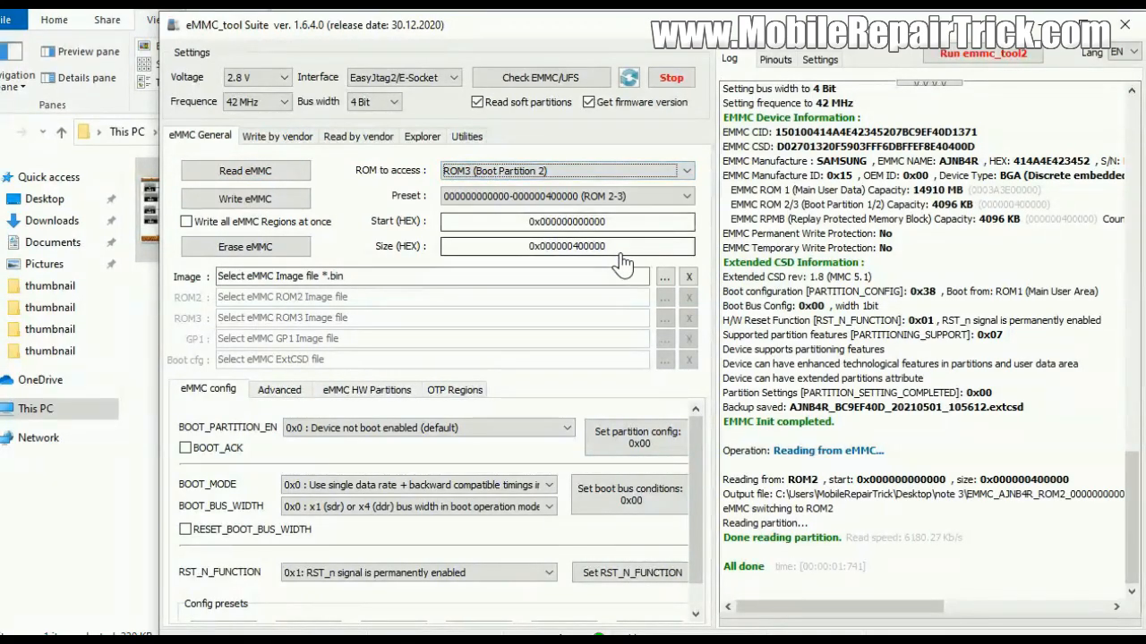
left_click(573, 197)
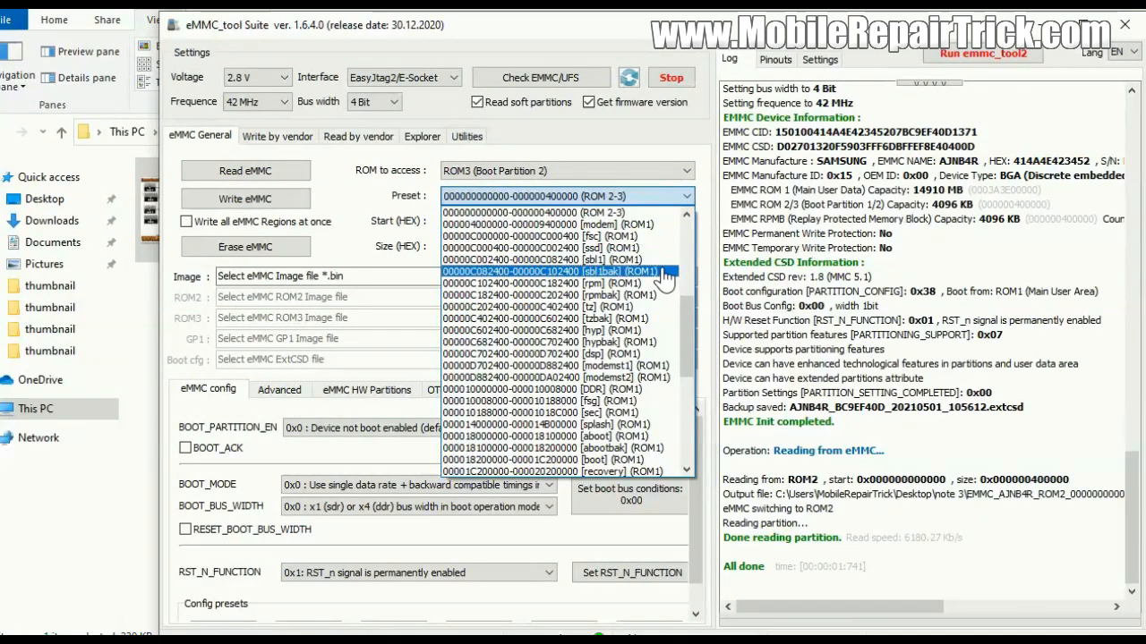
scroll(653, 269, "up", 7)
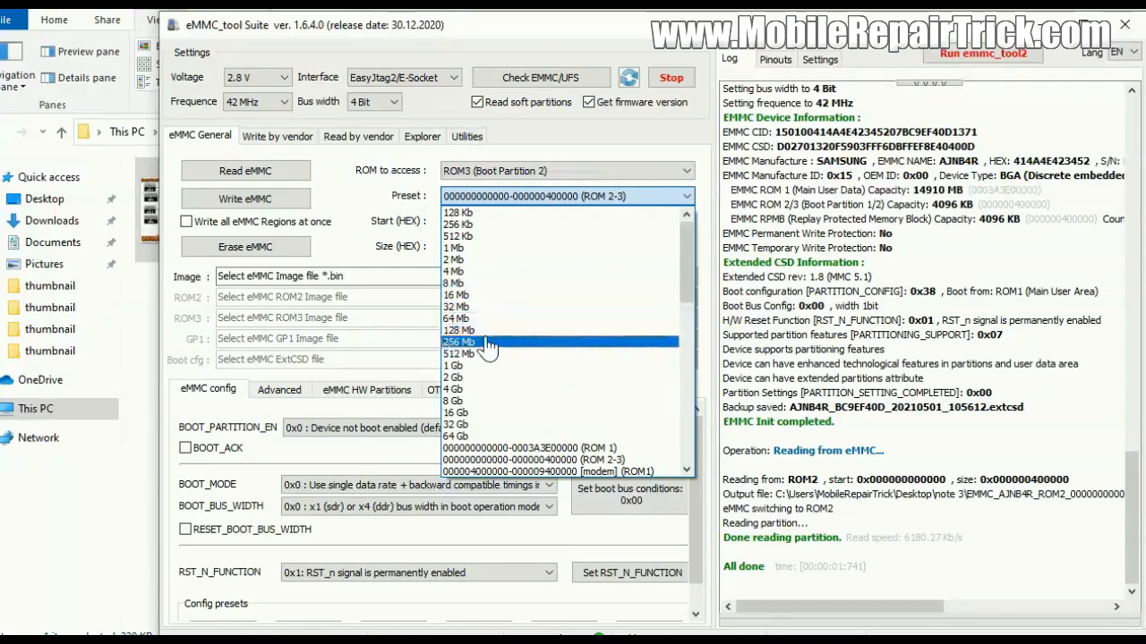
left_click(497, 270)
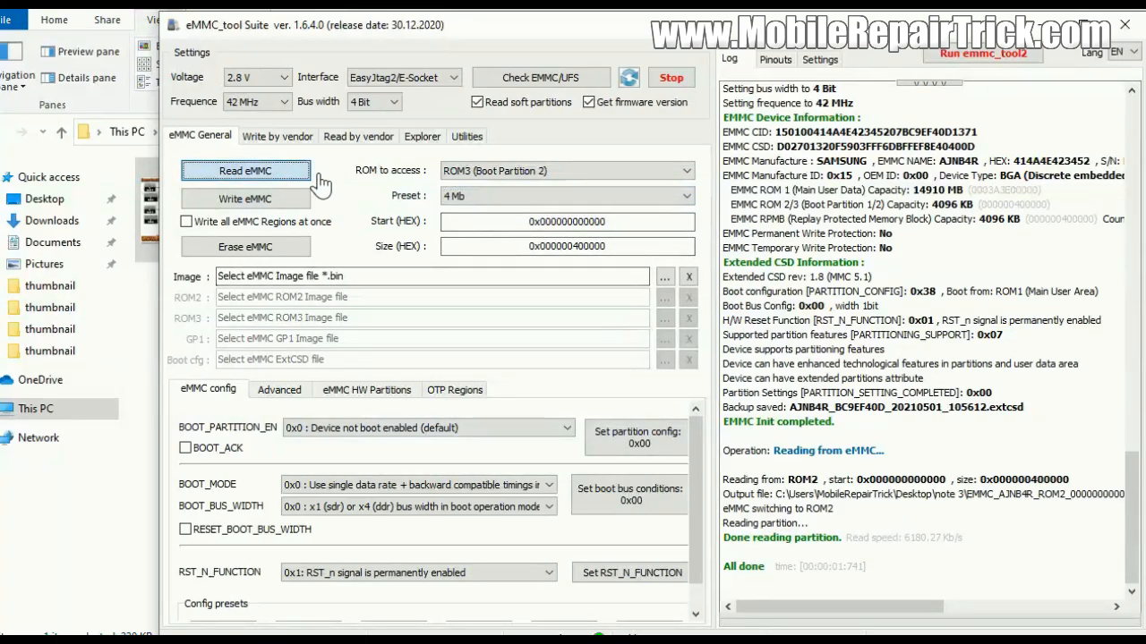
left_click(308, 173)
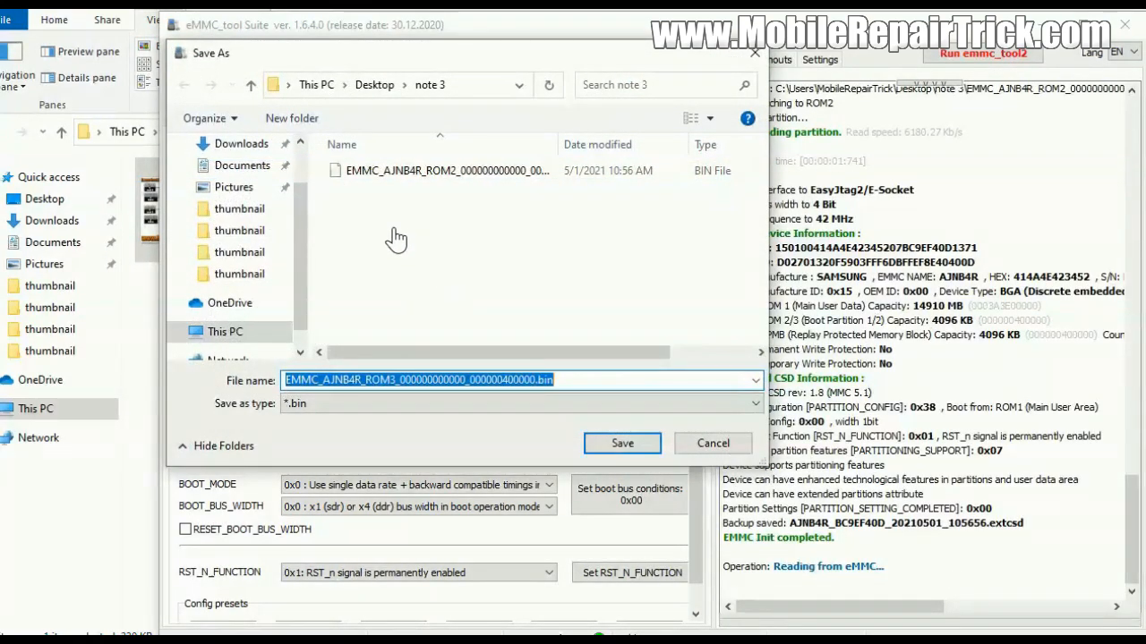
left_click(624, 444)
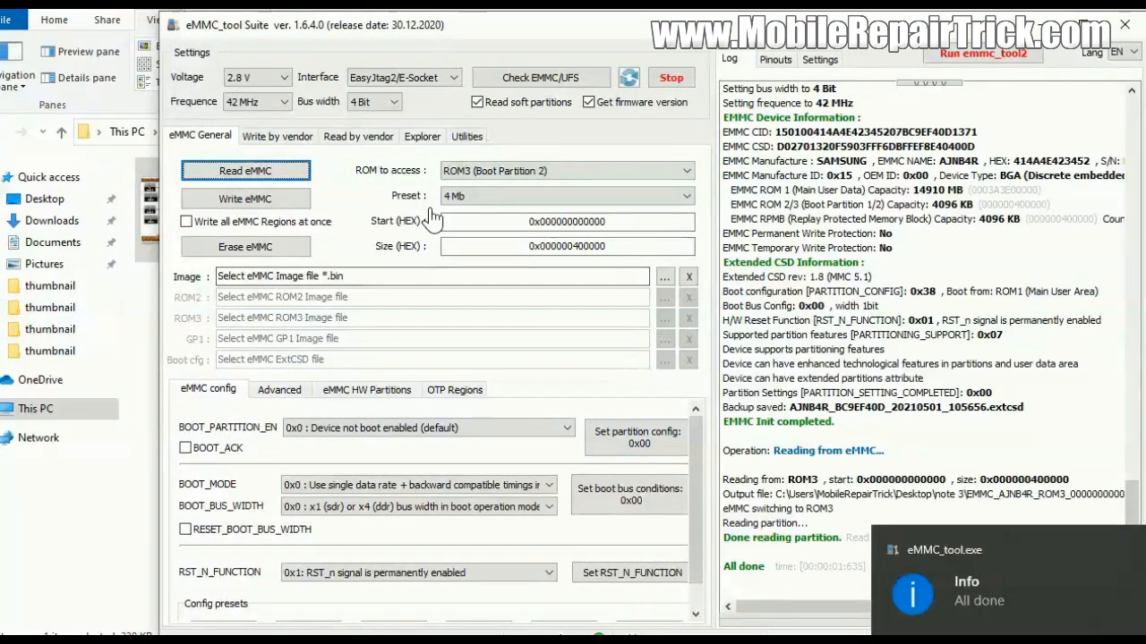
- Select ROM1 (Main User Data) as the ROM to access and check the ROM 2/3 and ROM 1 capacity lines
left_click(512, 179)
left_click(542, 186)
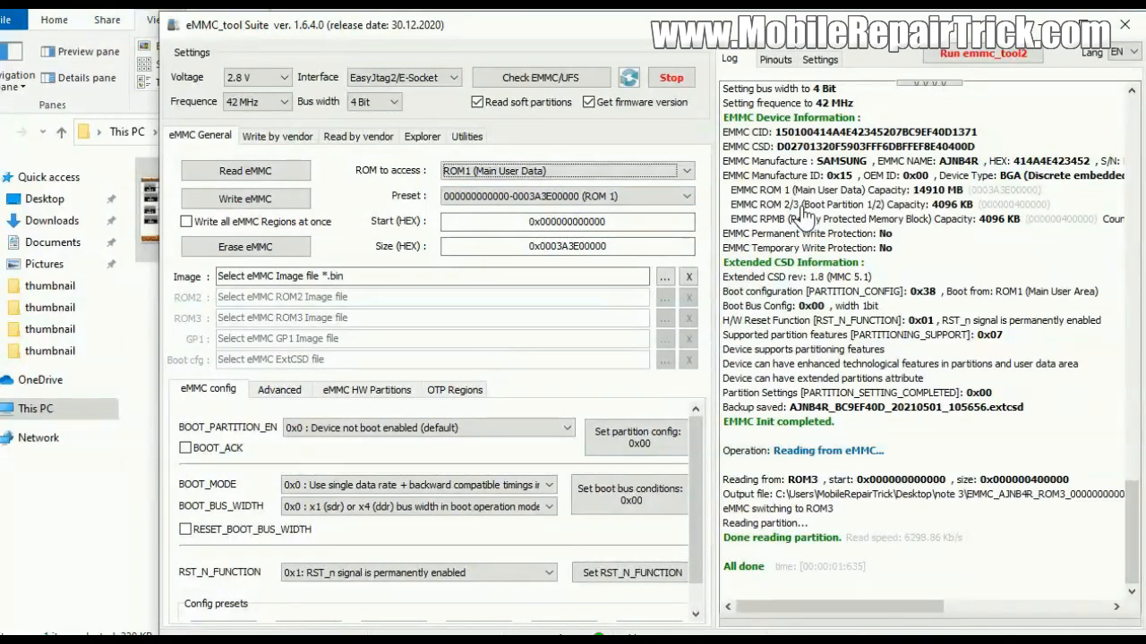
left_click(940, 206)
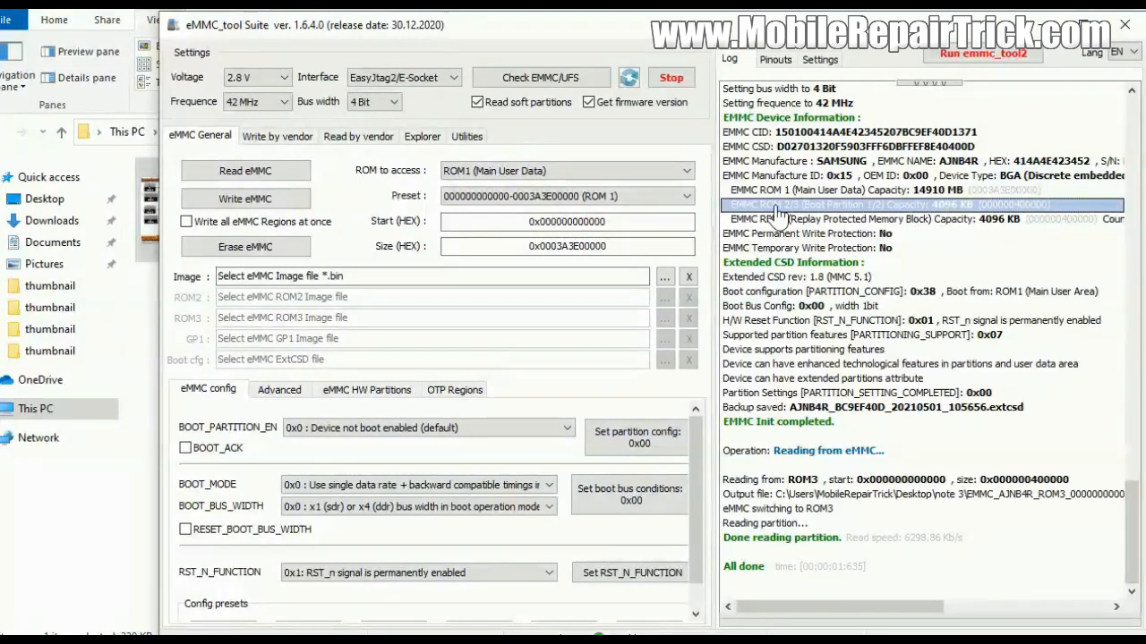
left_click(766, 191)
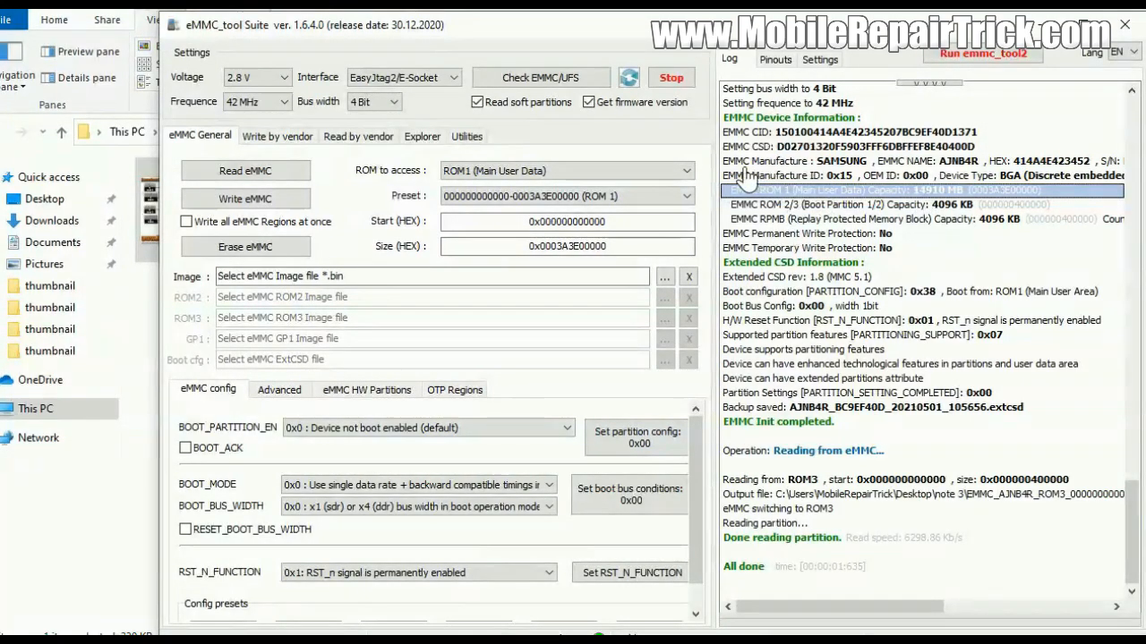
left_click(604, 174)
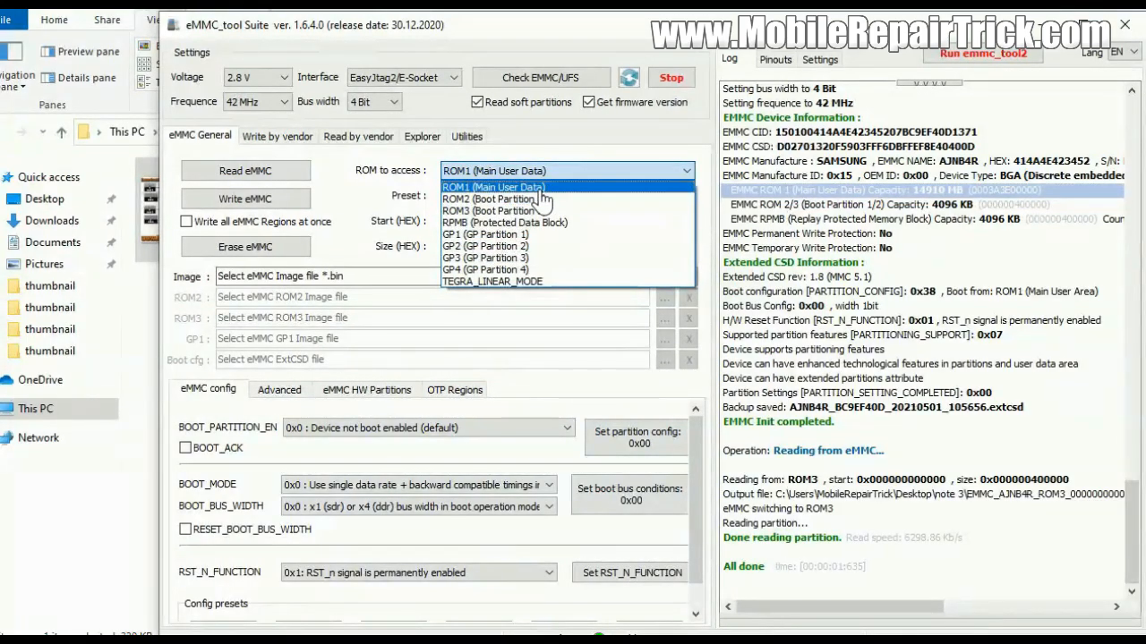
left_click(572, 189)
left_click(563, 196)
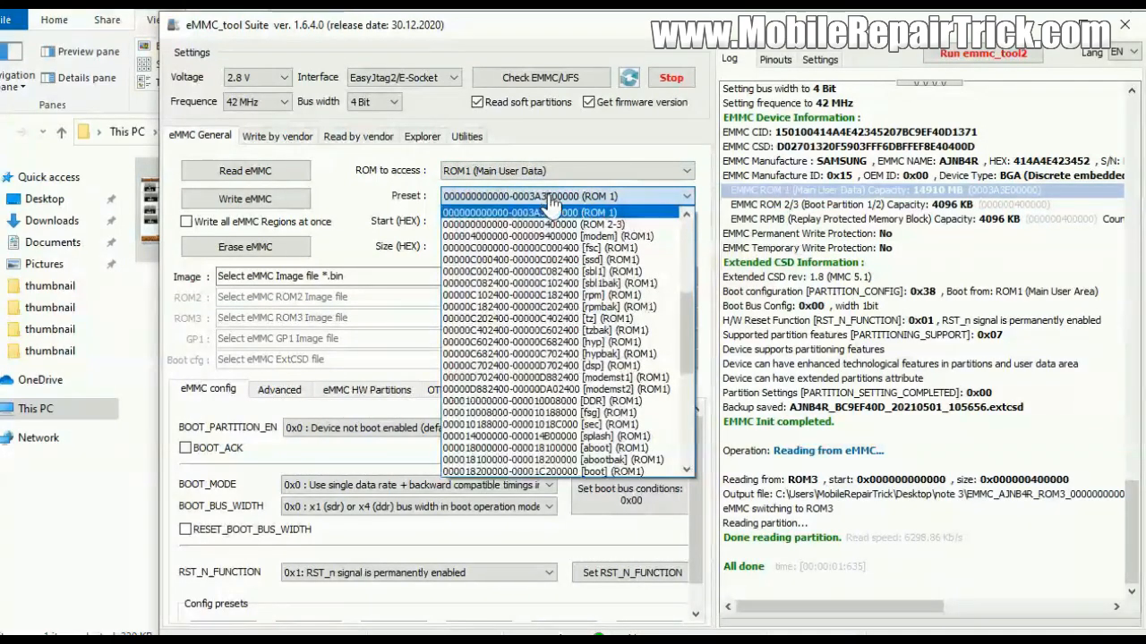
scroll(546, 273, "up", 5)
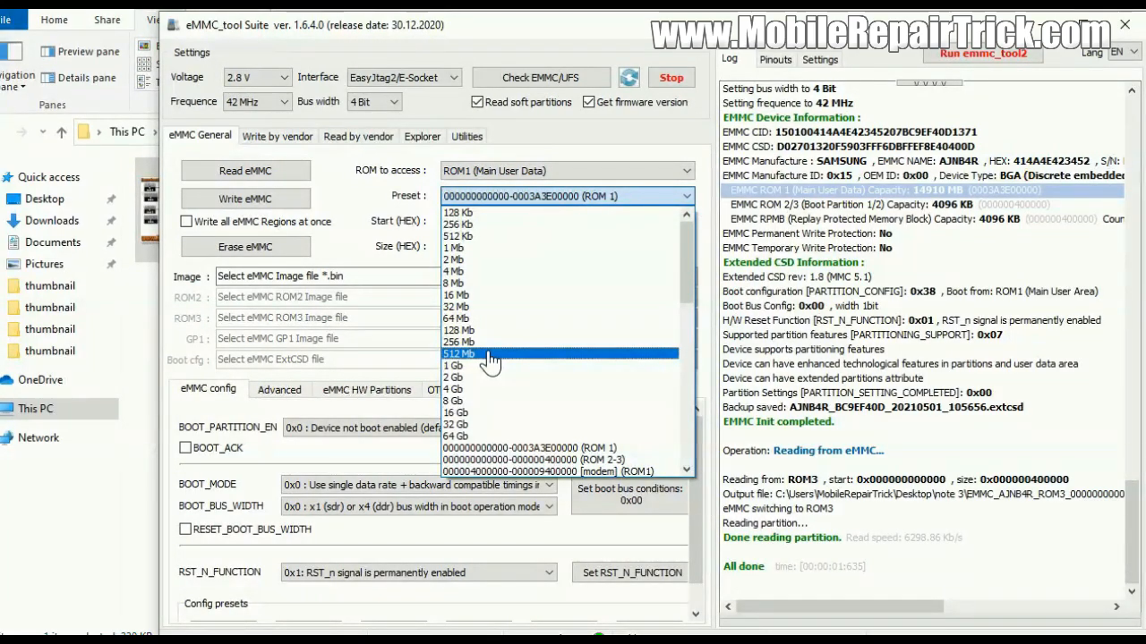
left_click(488, 355)
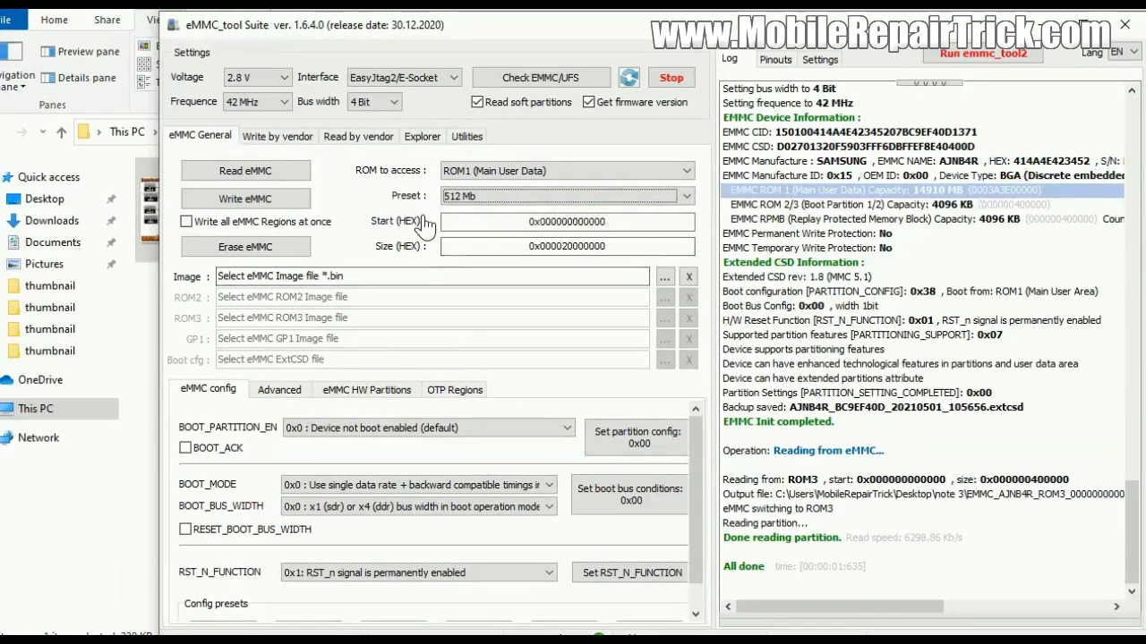
left_click(248, 176)
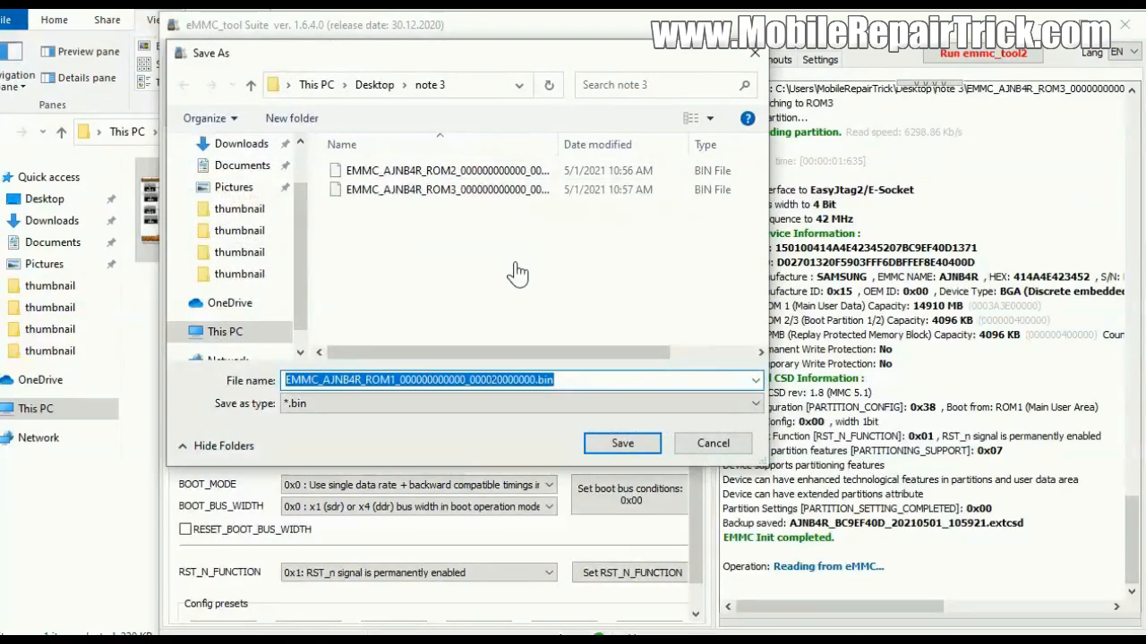
left_click(622, 443)
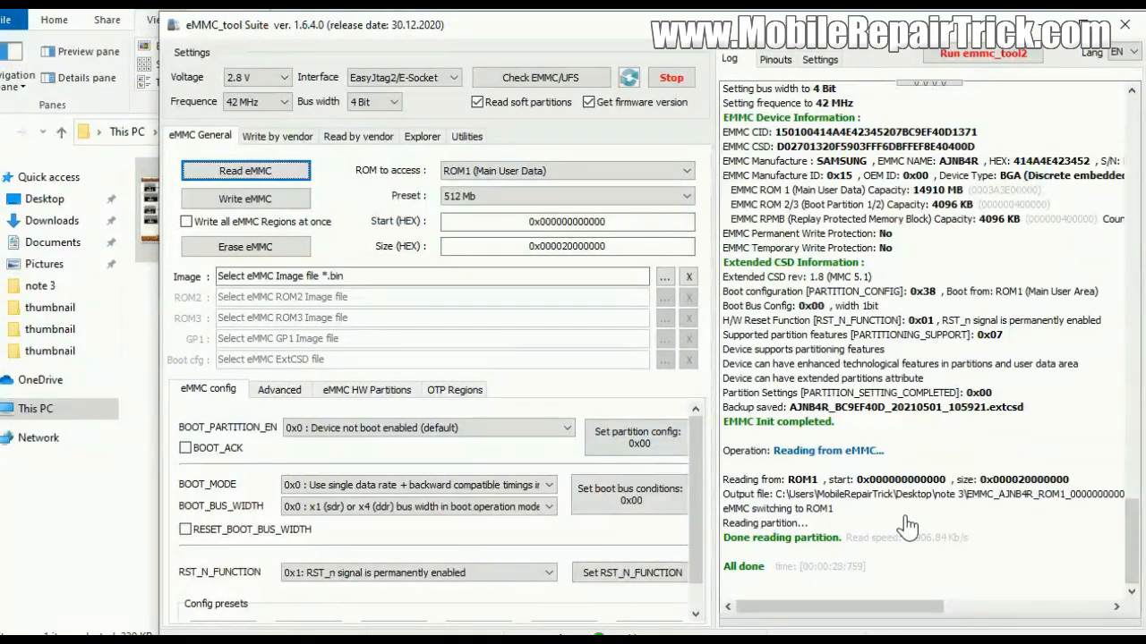
- Switch to the note 3 folder in File Explorer, read the phone details in firmware_version.txt, and close the file
left_click(448, 640)
left_click(605, 577)
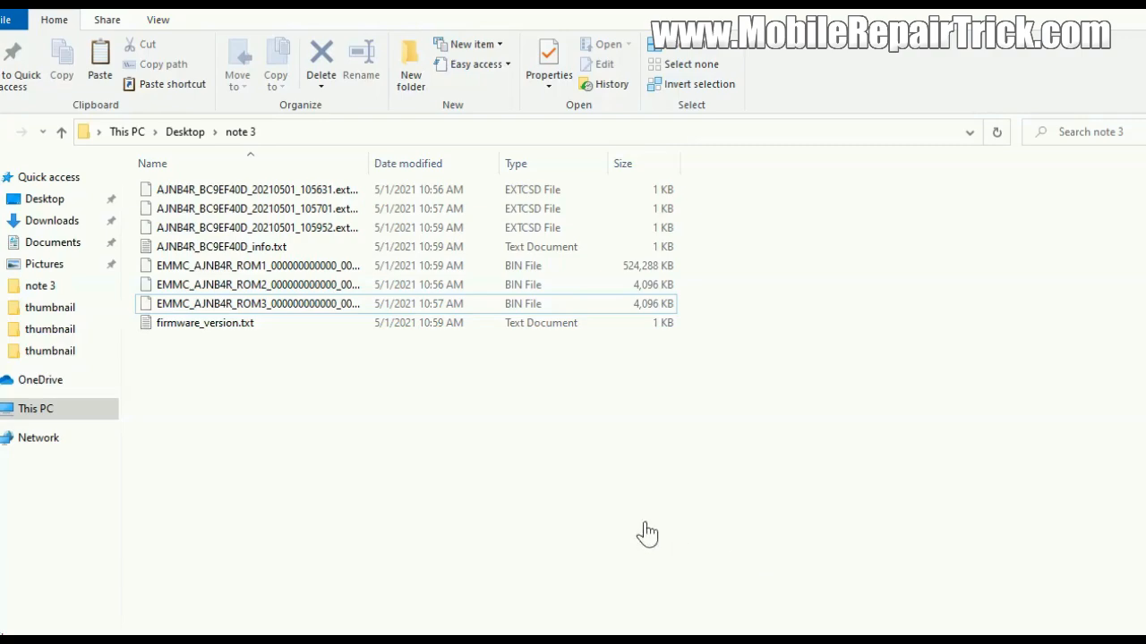
left_click(182, 330)
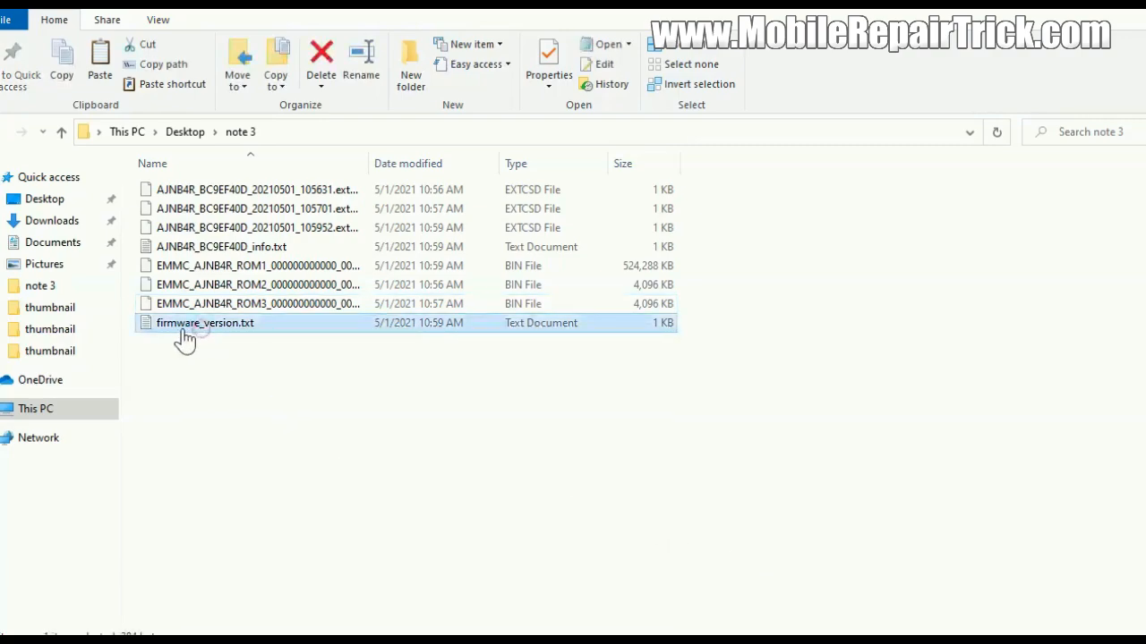
double_click(237, 329)
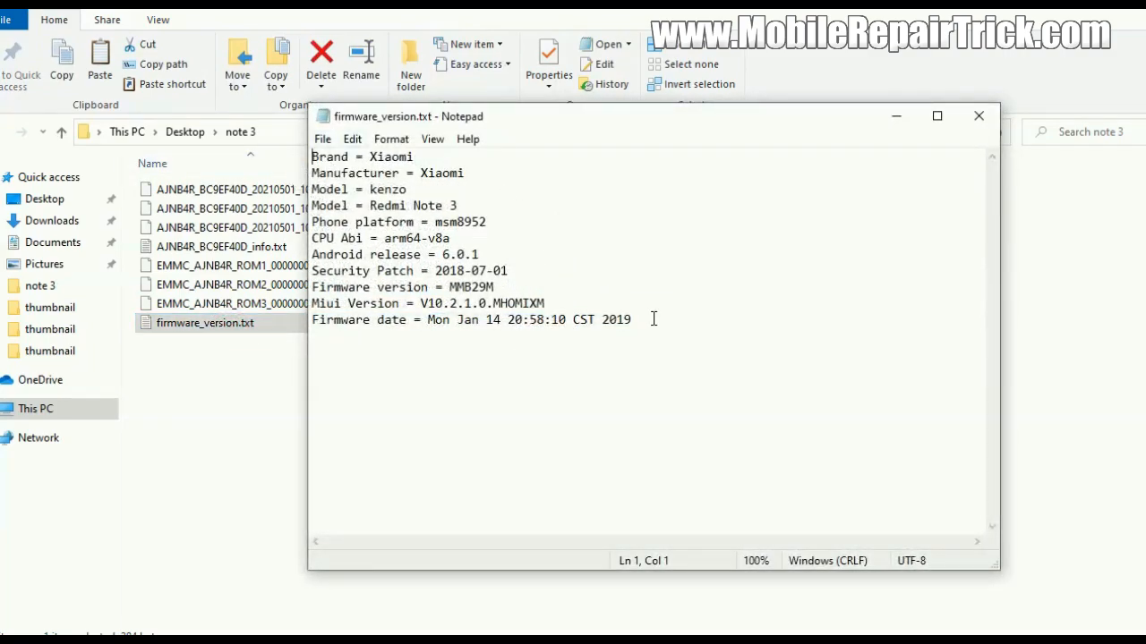
left_click_drag(654, 319, 301, 167)
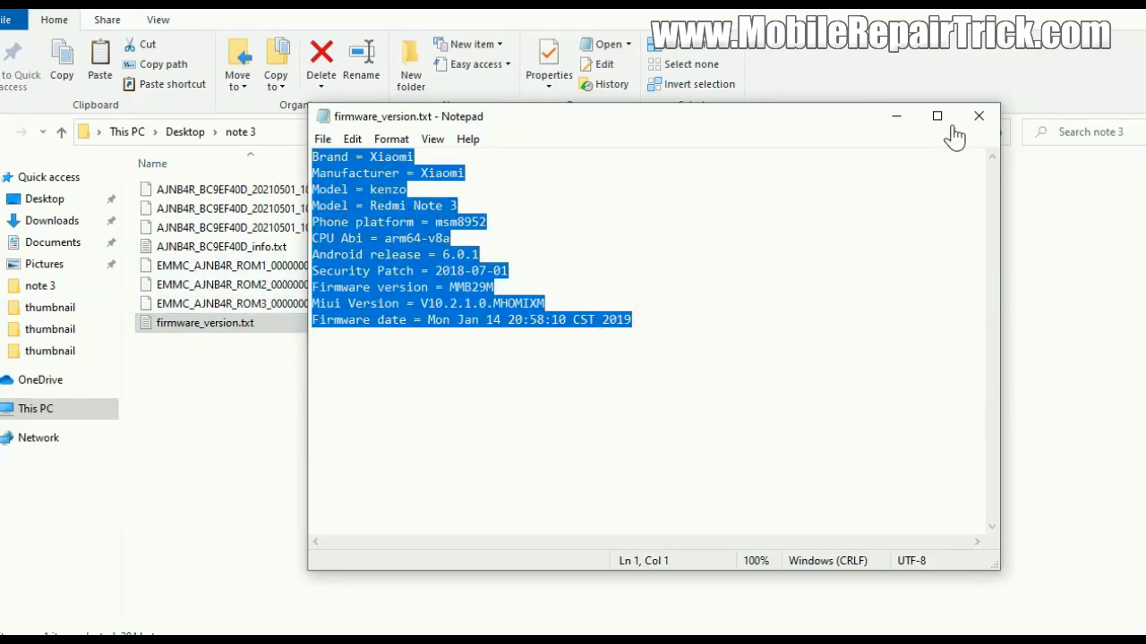
left_click(978, 115)
- Check the AJNB4R_BC9EF40D_info.txt file in the note 3 folder
left_click(204, 254)
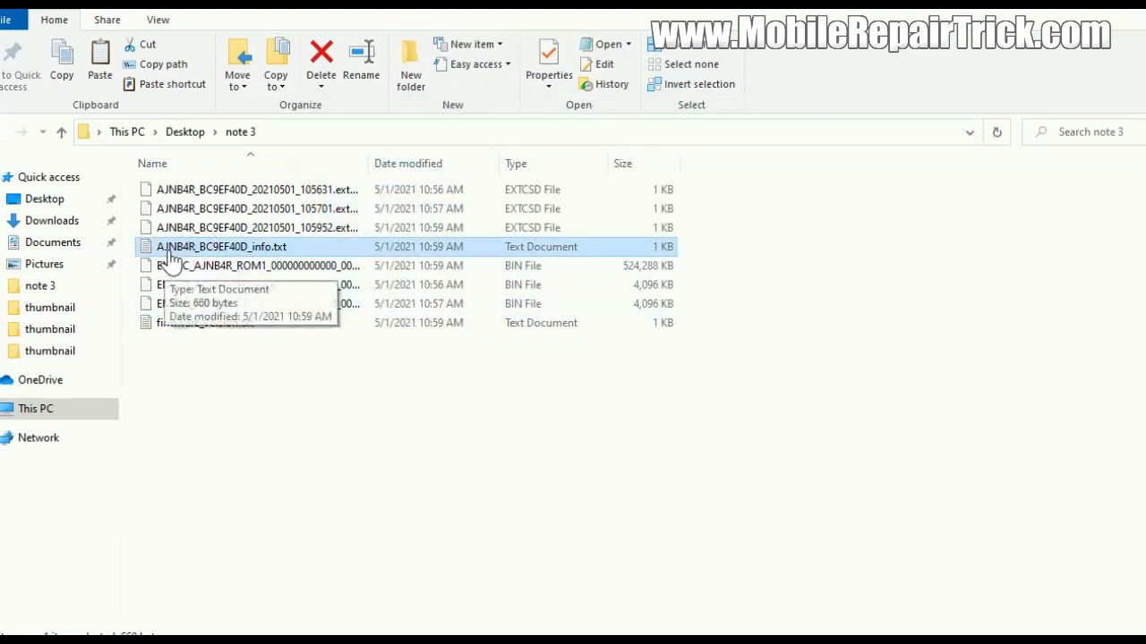
left_click(266, 251)
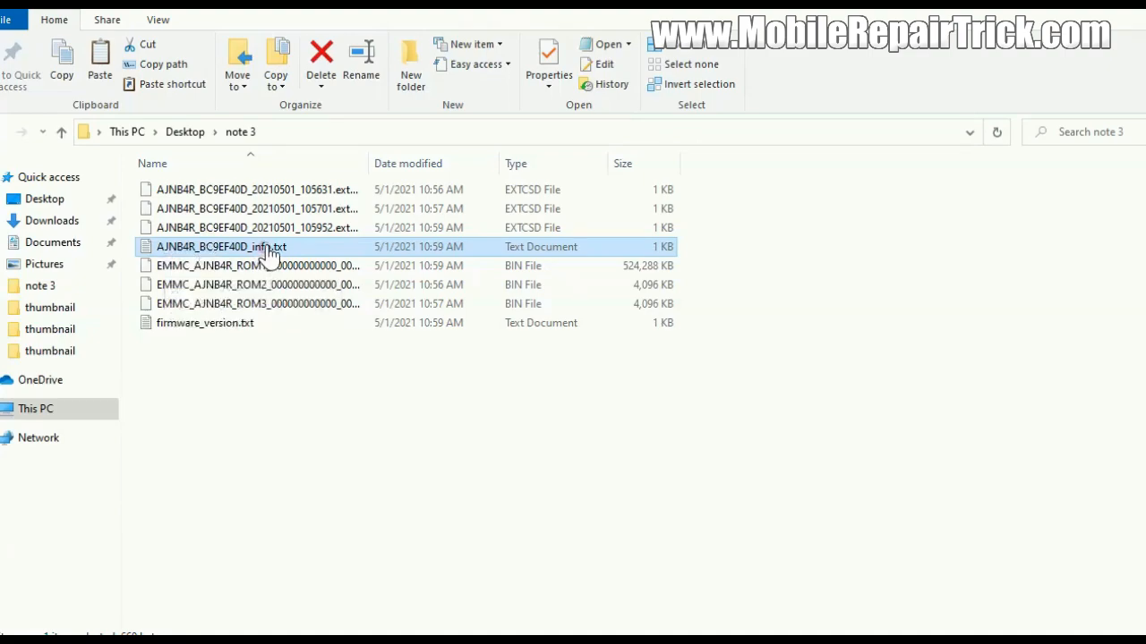
left_click(800, 234)
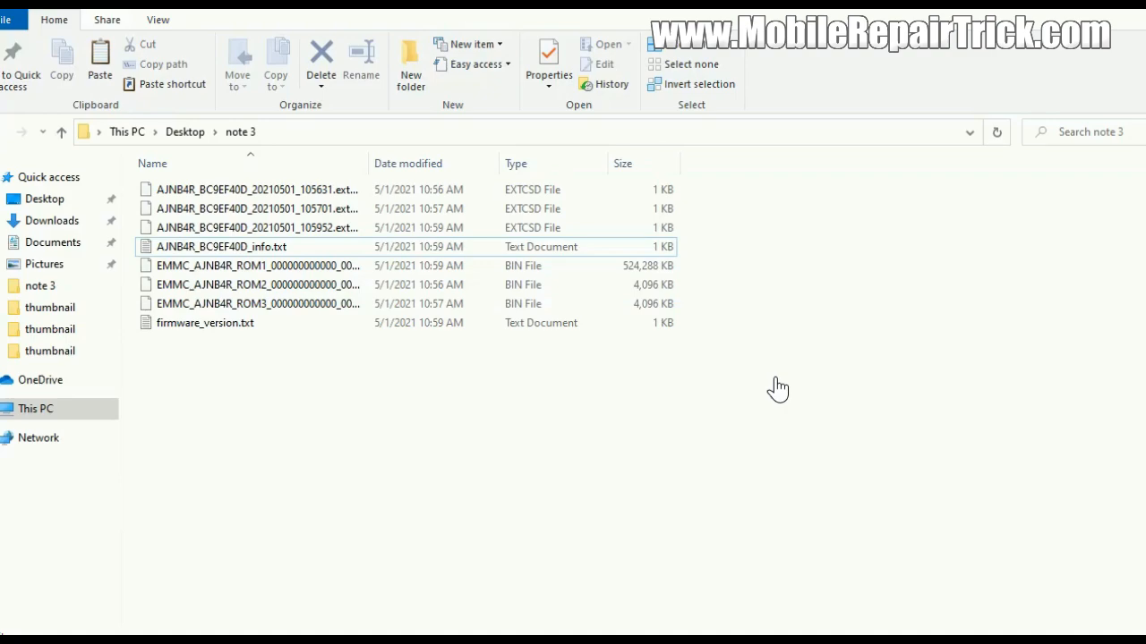
- Compare the modification times of the three EXTCSD backups in the note 3 folder with the ROM dumps, and return to eMMC_tool Suite
left_click(289, 227)
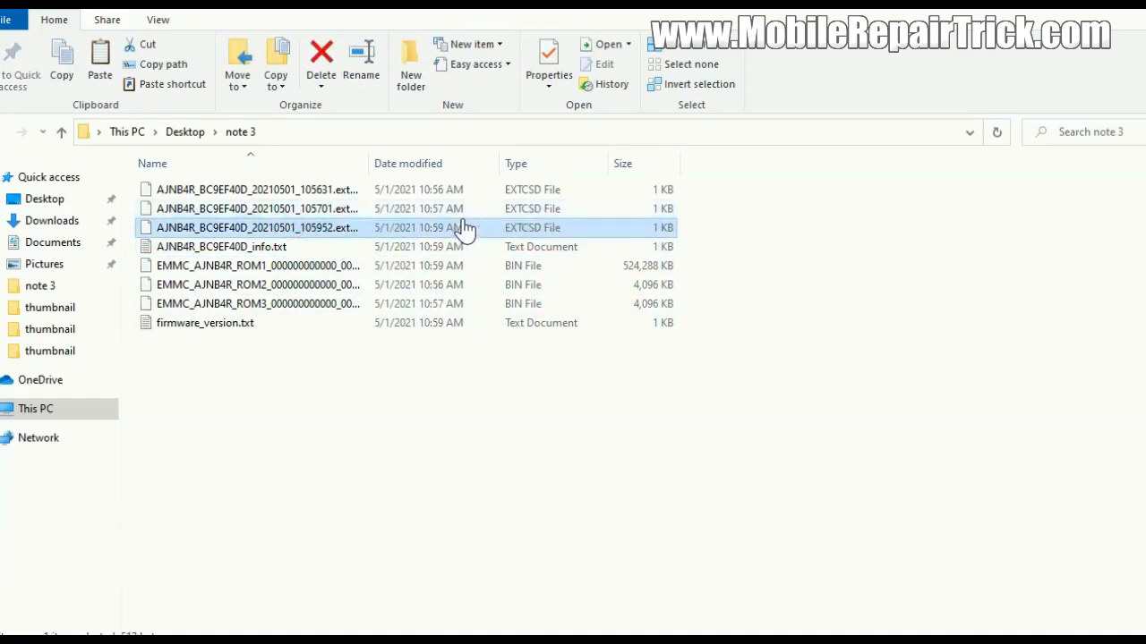
left_click(290, 189)
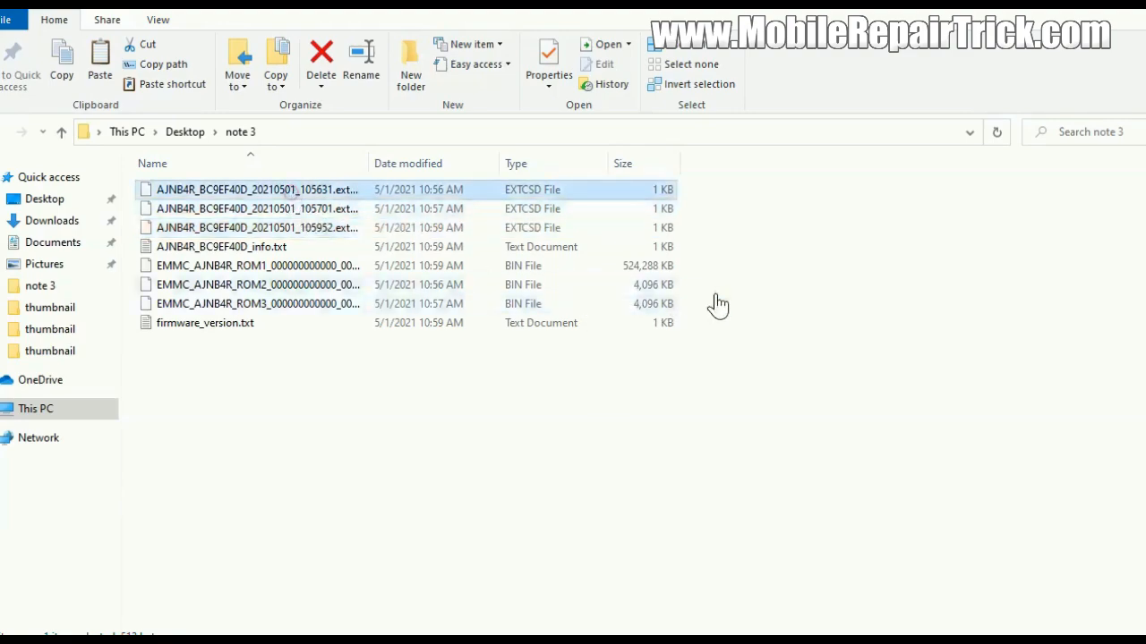
left_click(837, 298)
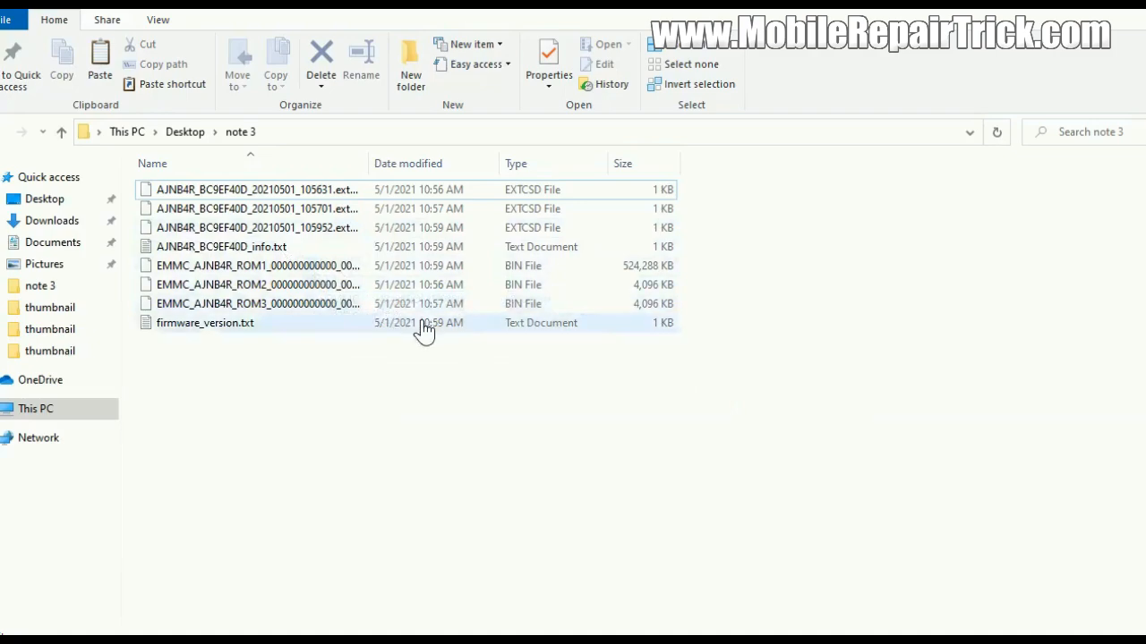
left_click(186, 228)
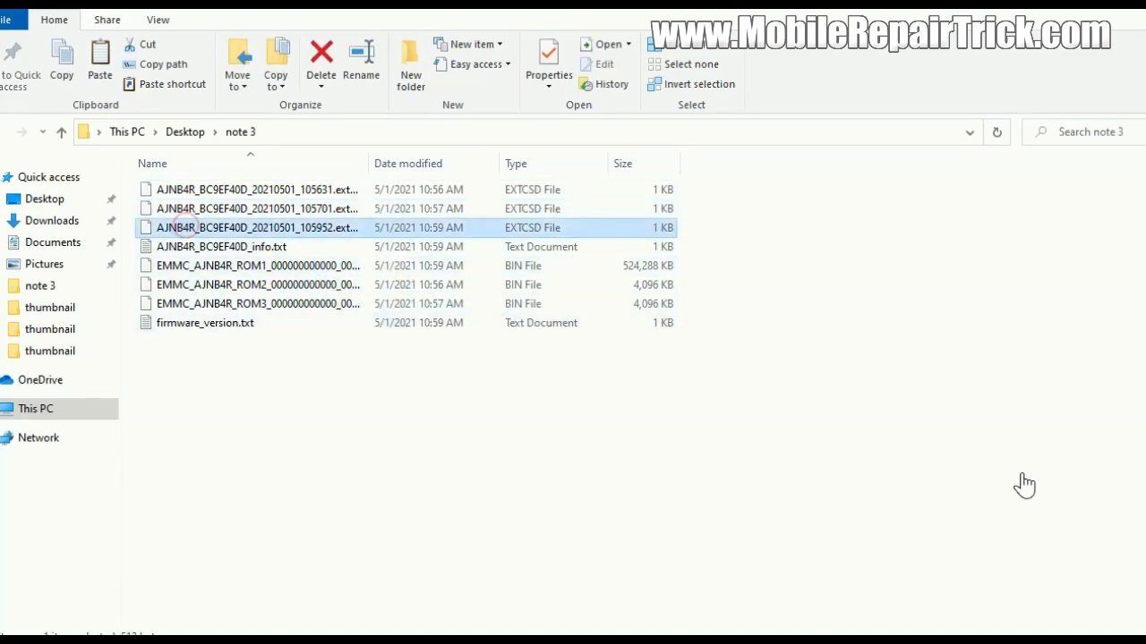
left_click(318, 210)
left_click(313, 228)
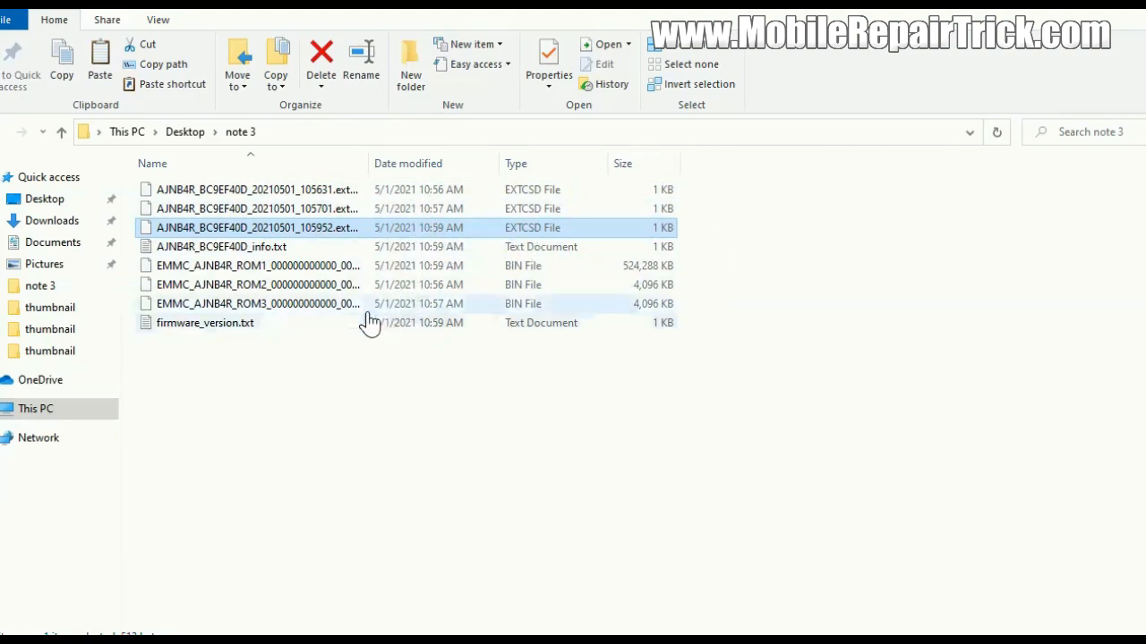
left_click(311, 190)
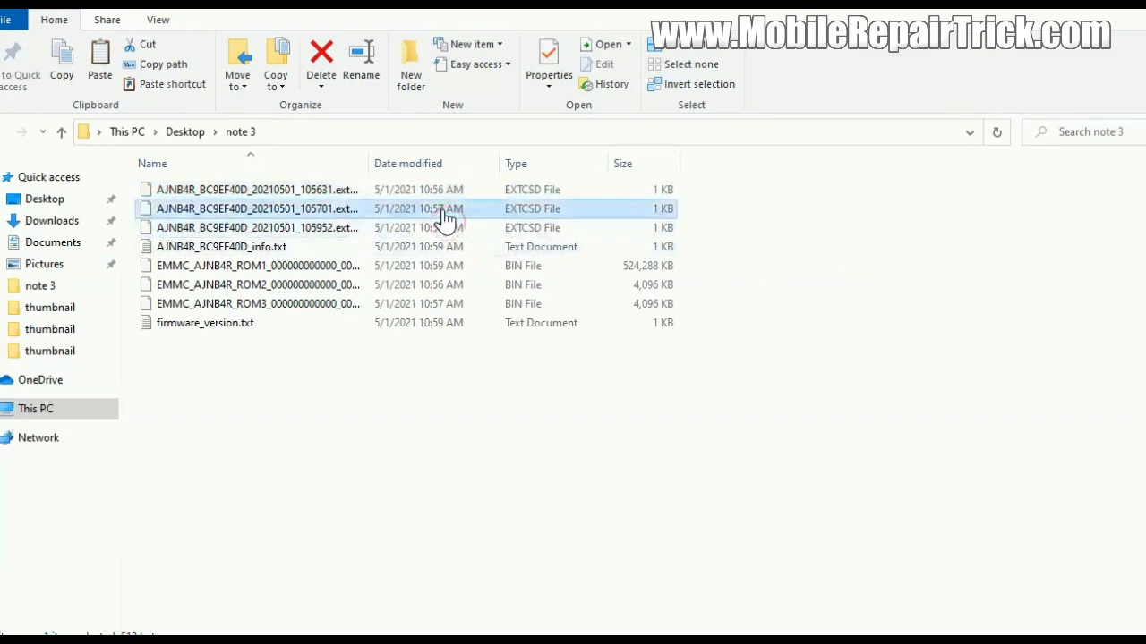
left_click_drag(692, 215, 483, 192)
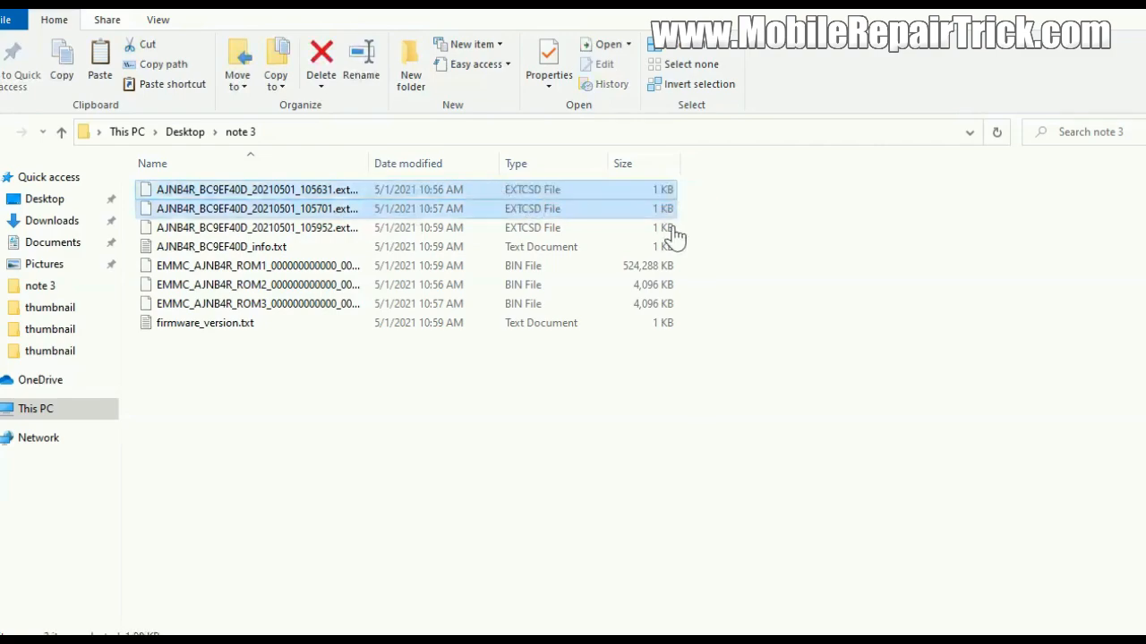
left_click(459, 208)
left_click(329, 227)
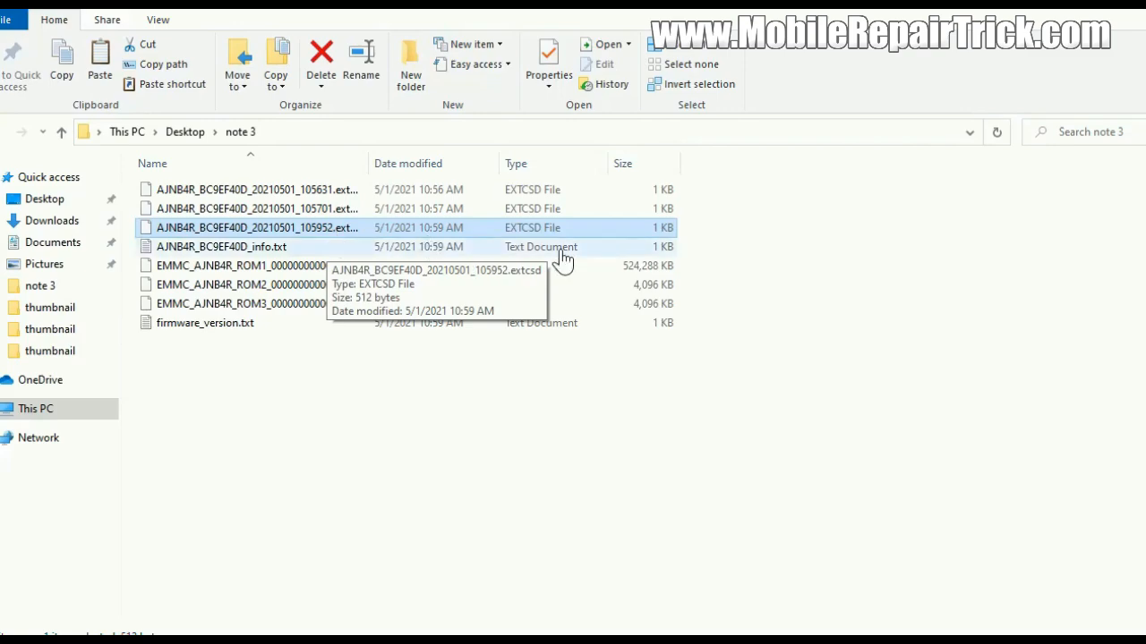
left_click(296, 213, "ctrl")
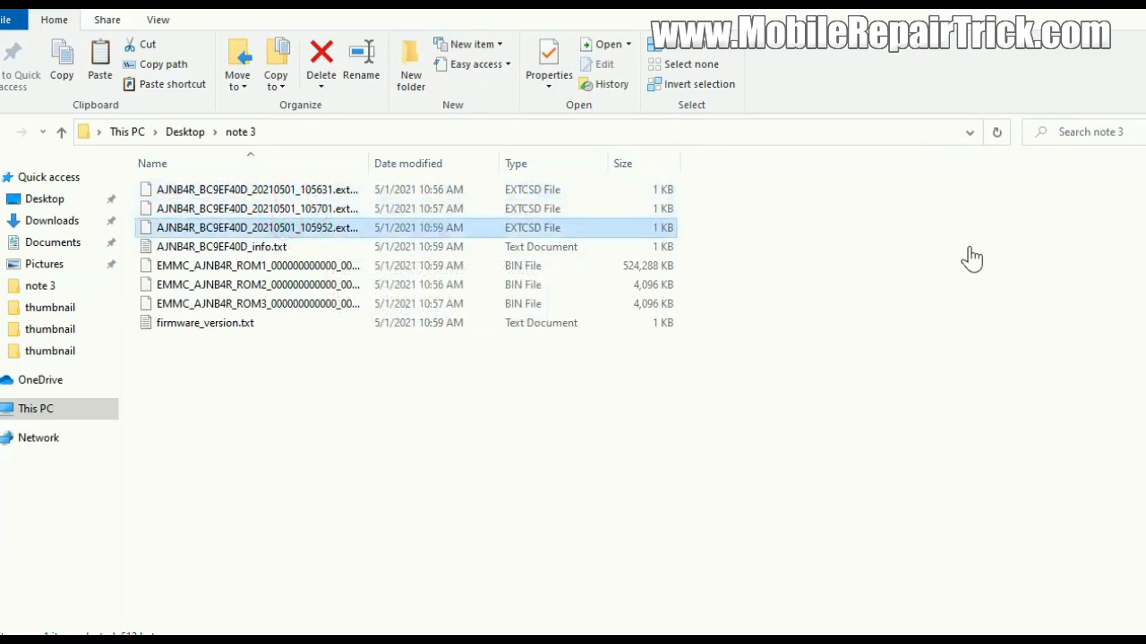
left_click(799, 322)
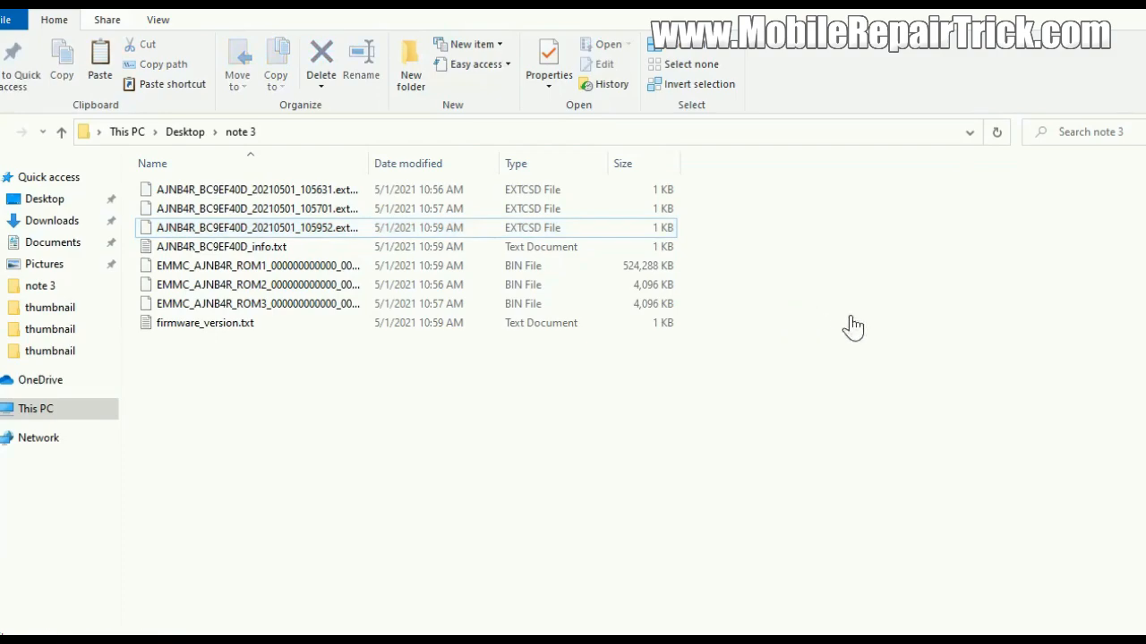
left_click(570, 630)
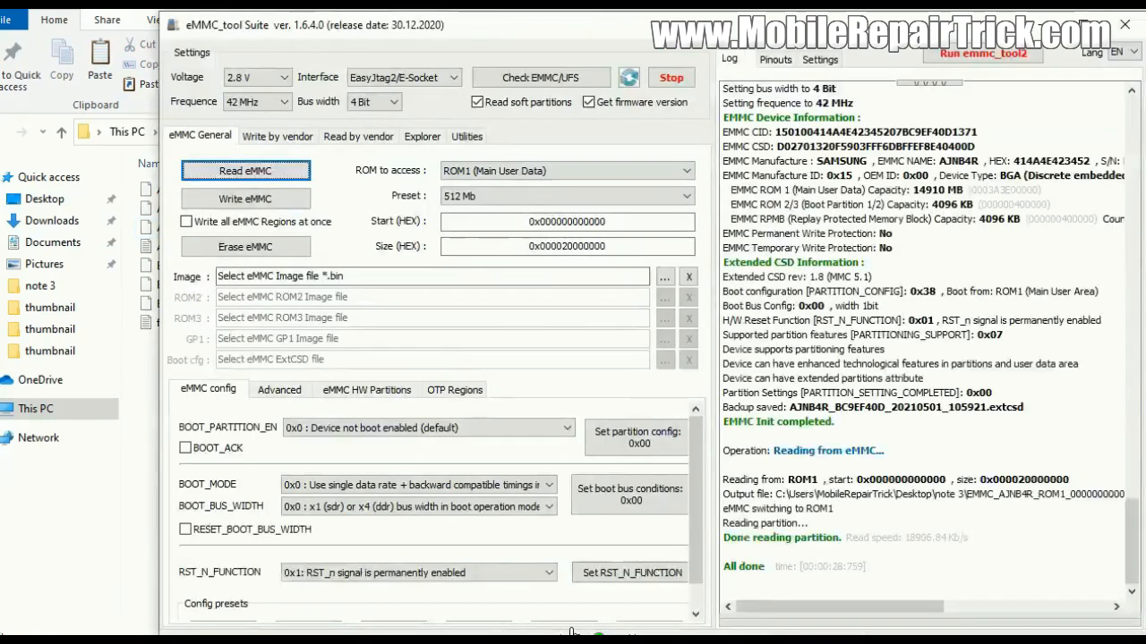